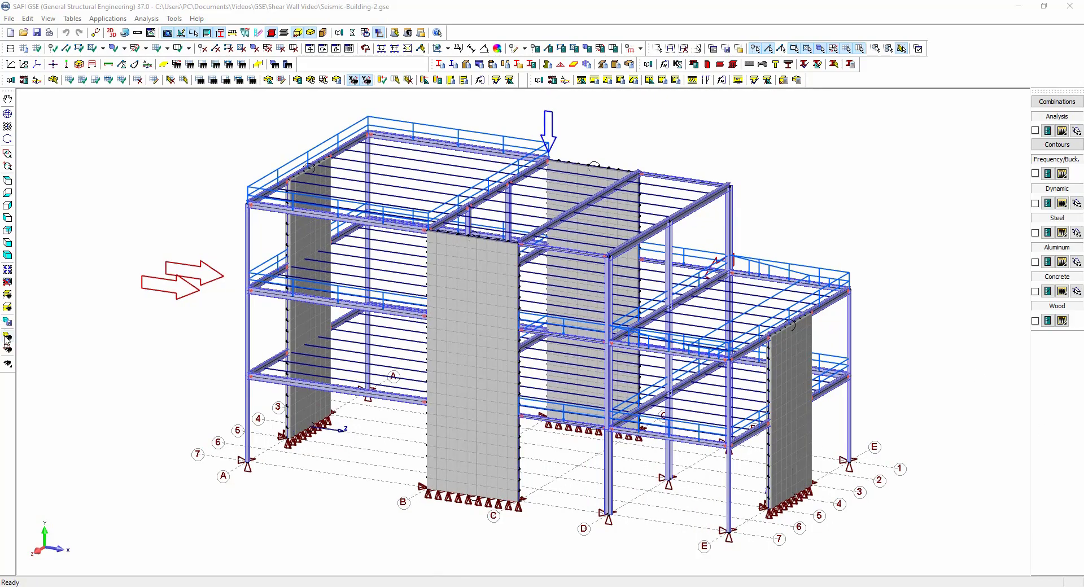
# Switch the model display to the wireframe with sections view.
pyautogui.click(6, 339)
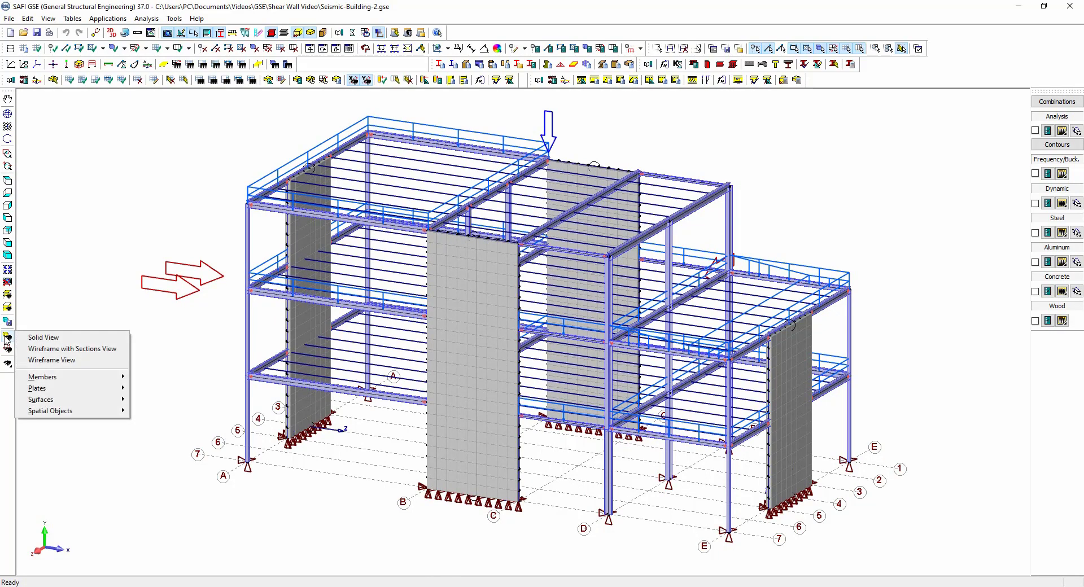
pyautogui.click(67, 349)
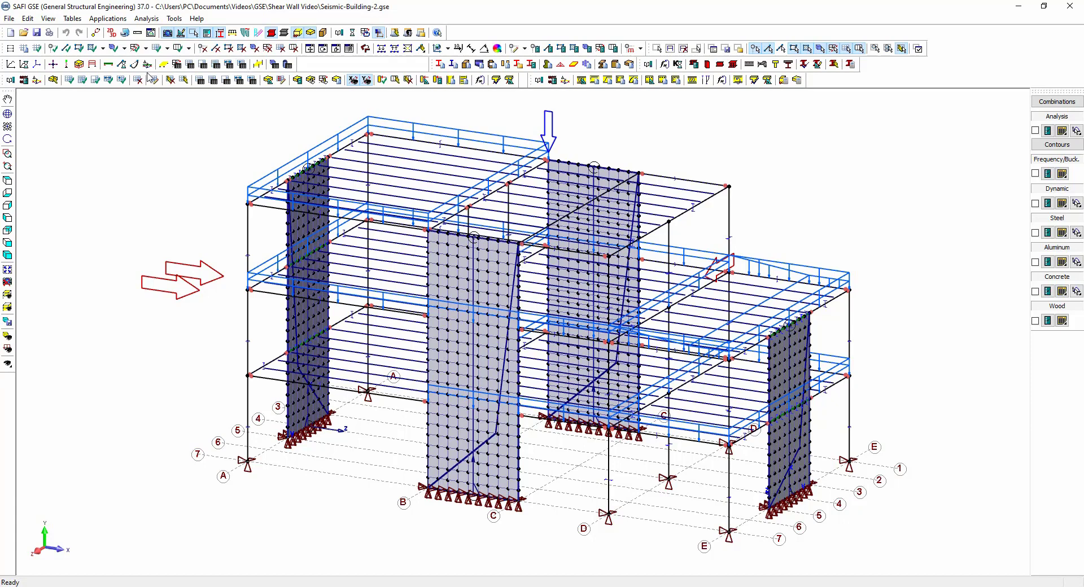
pyautogui.click(189, 48)
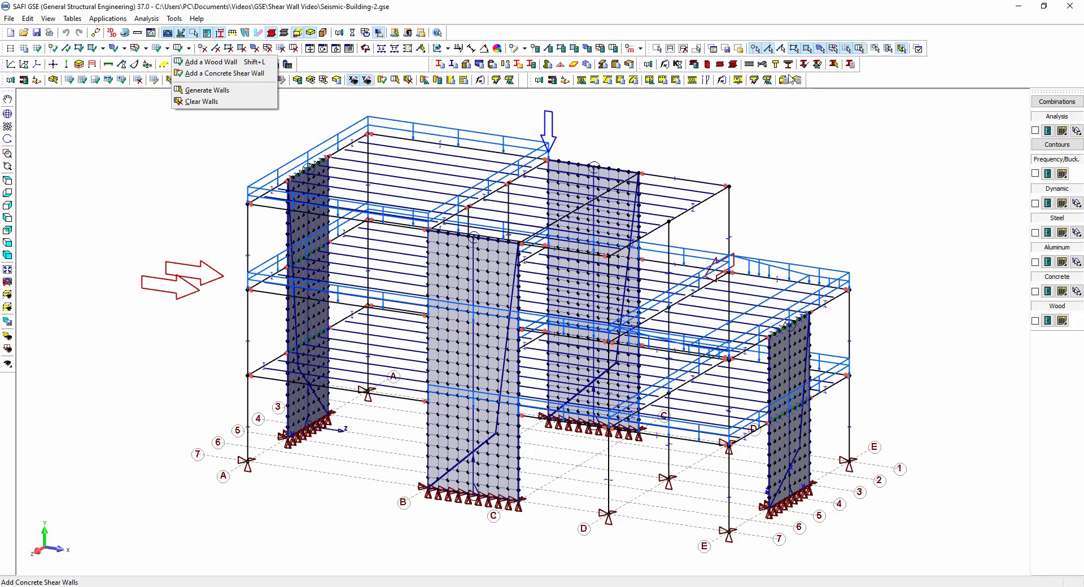
pyautogui.click(400, 67)
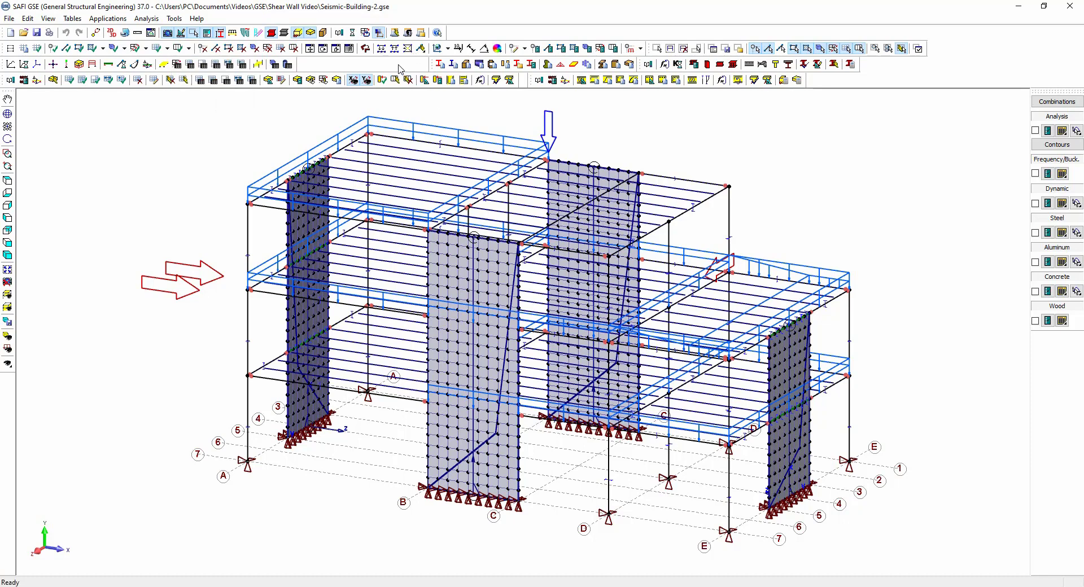
# Open the attributes of the shear wall between gridlines B and C and inspect its wall section properties.
pyautogui.click(526, 48)
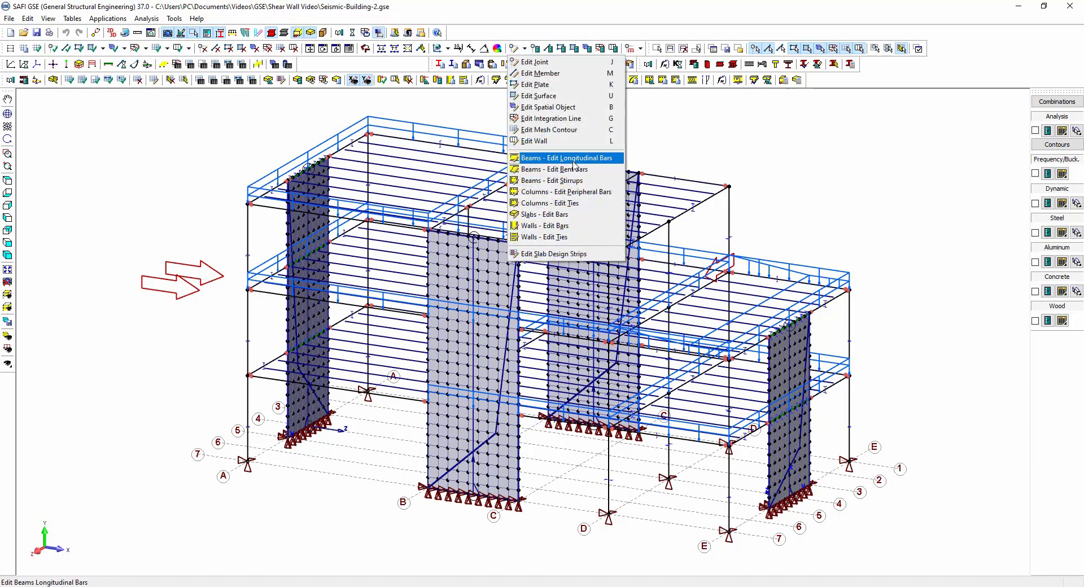
pyautogui.click(559, 141)
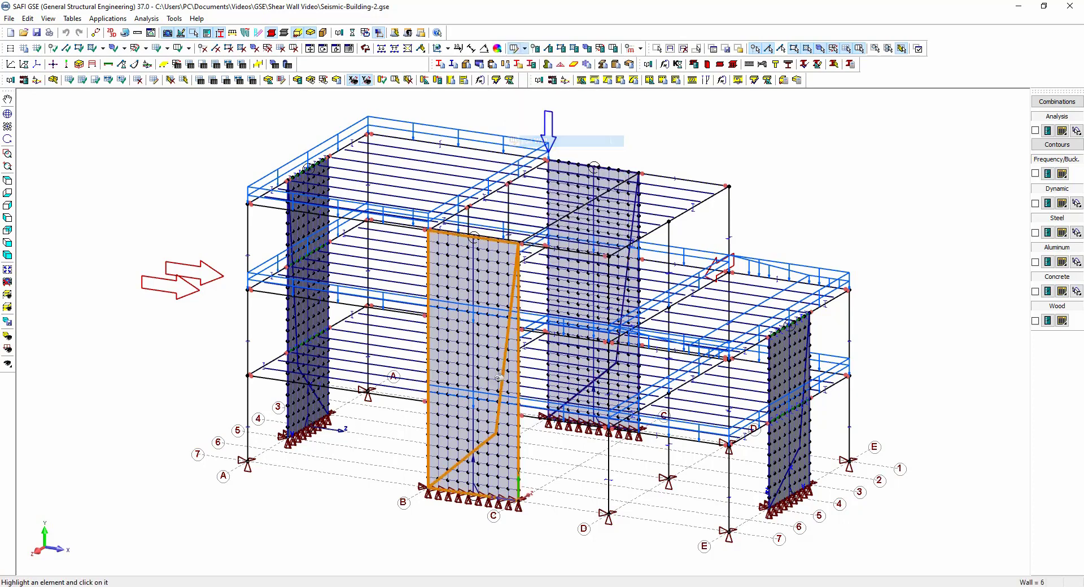
pyautogui.click(489, 436)
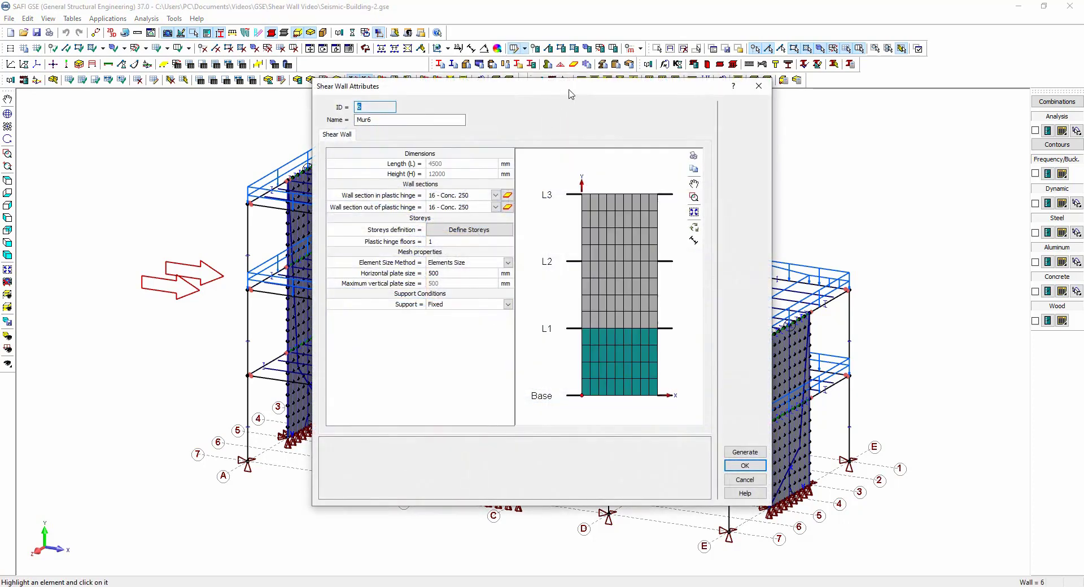
pyautogui.moveTo(569, 93); pyautogui.dragTo(541, 123)
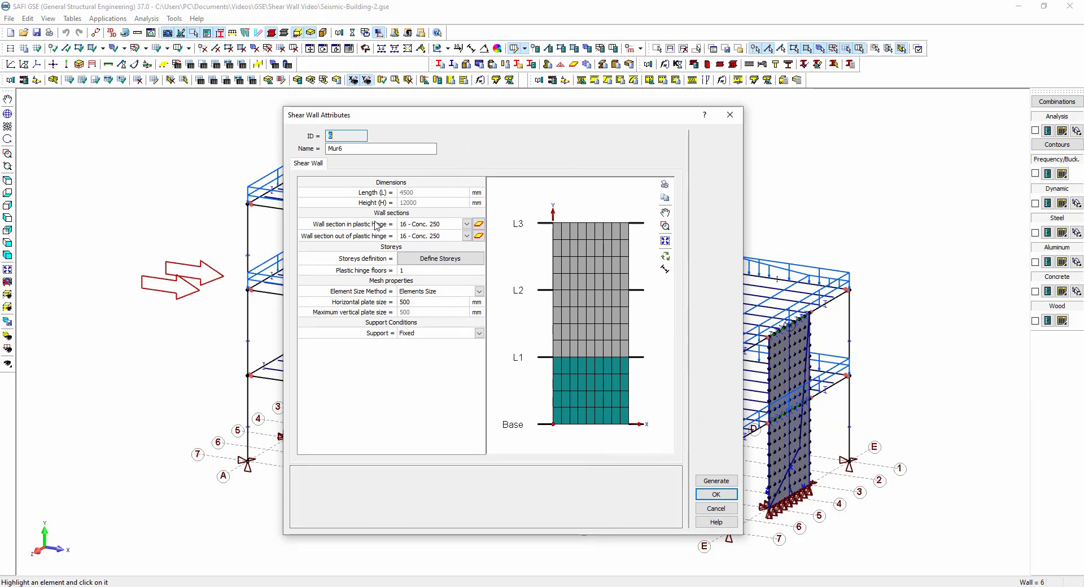
pyautogui.click(479, 225)
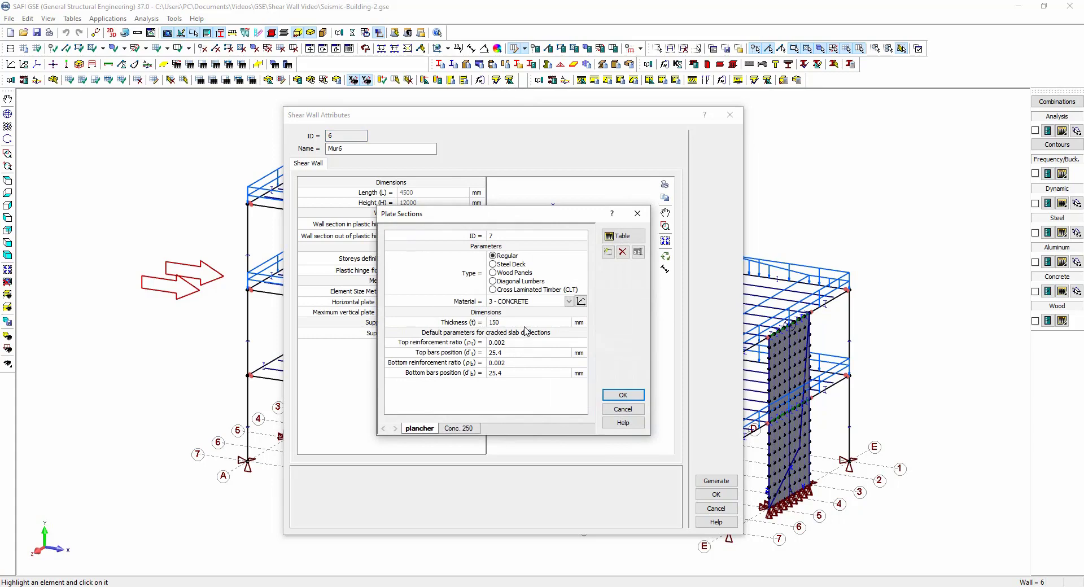
pyautogui.click(623, 396)
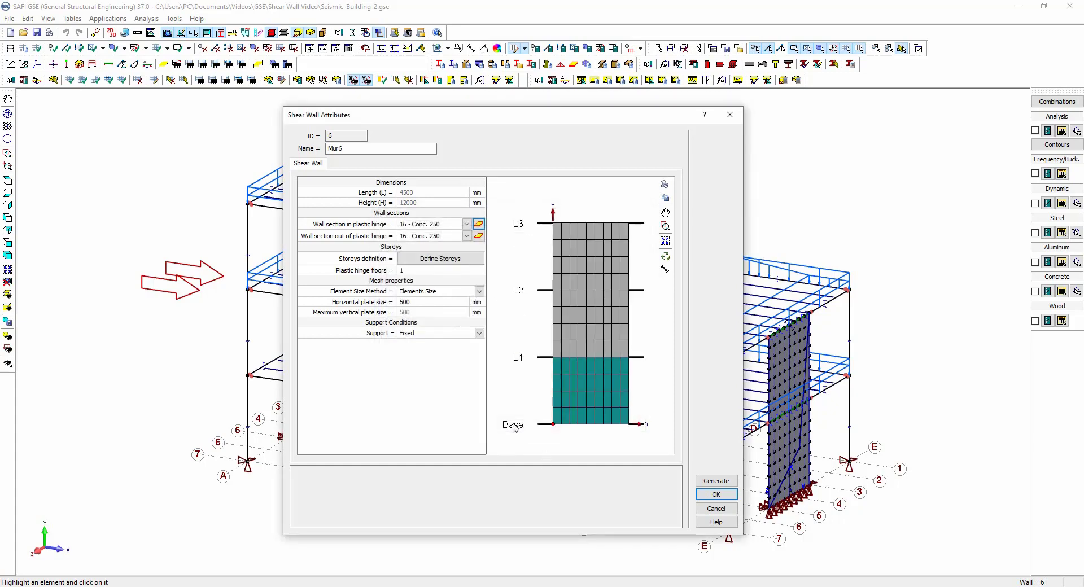
# Review the wall's storey definition and mesh properties, then close the attributes without changes.
pyautogui.moveTo(496, 111); pyautogui.dragTo(315, 103)
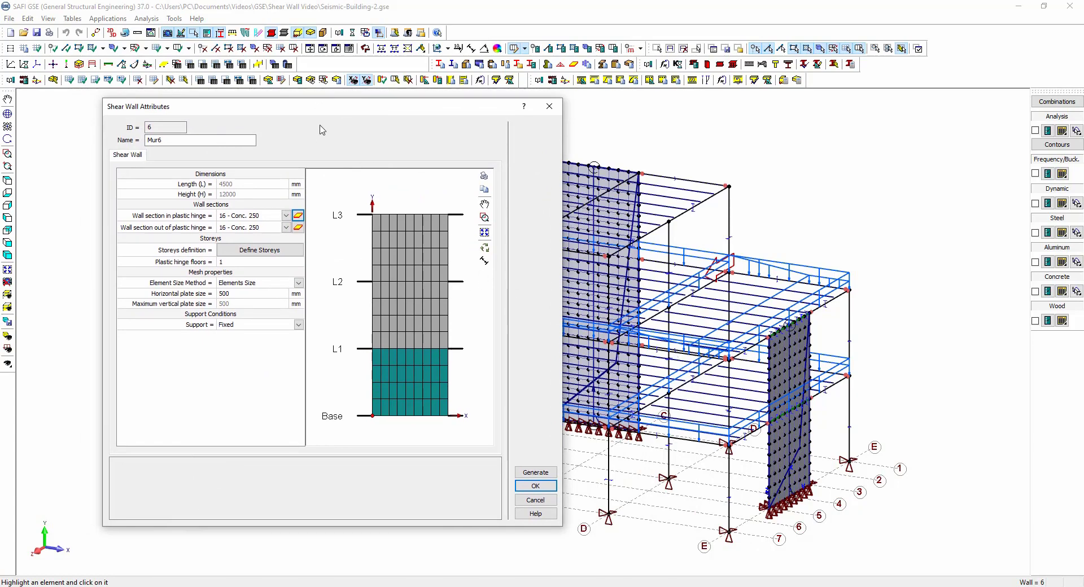
pyautogui.moveTo(336, 111); pyautogui.dragTo(476, 134)
pyautogui.click(396, 273)
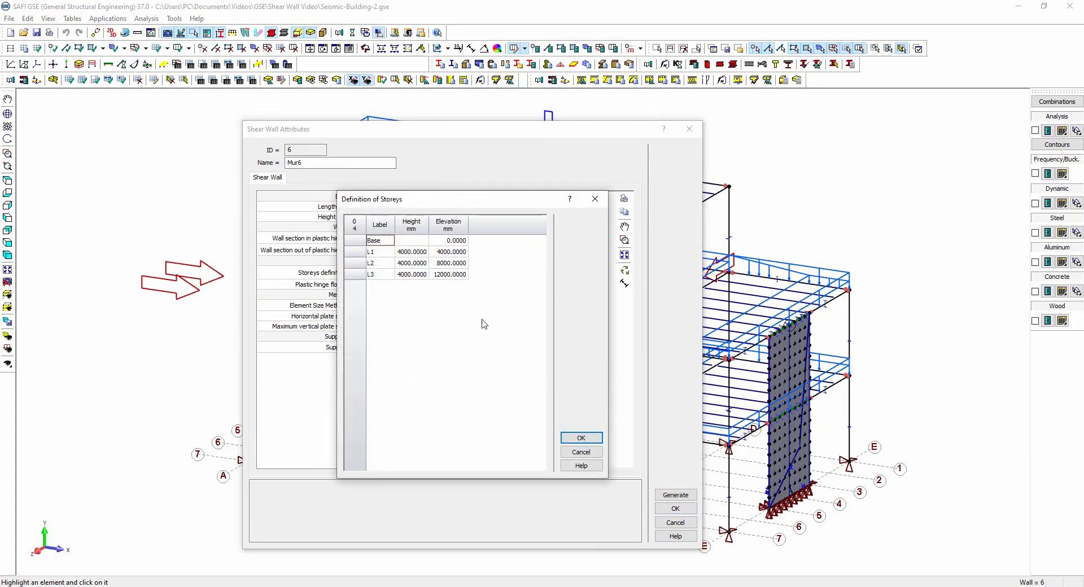
pyautogui.click(580, 439)
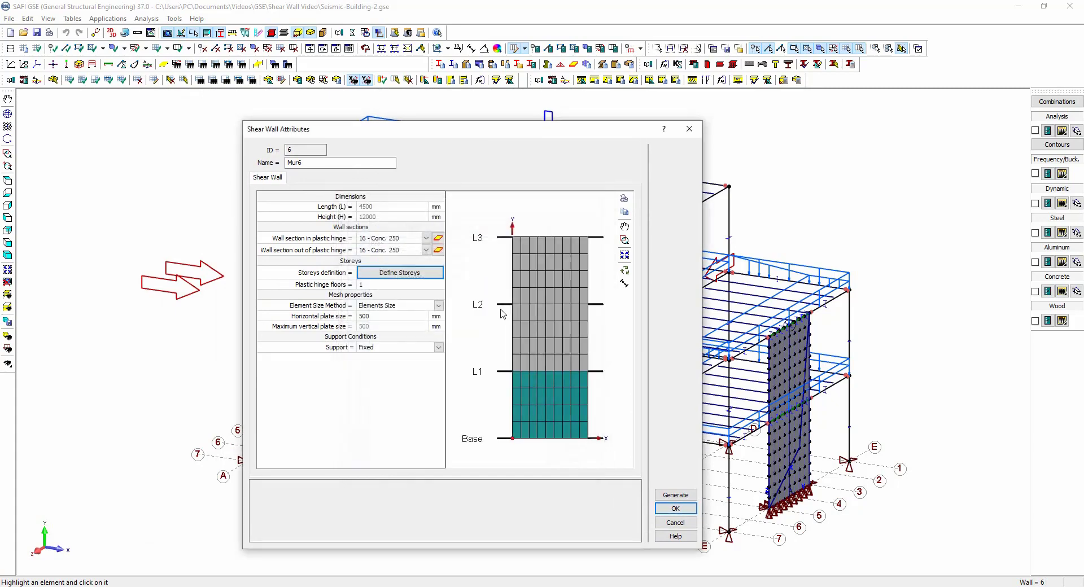
pyautogui.click(382, 317)
pyautogui.click(358, 348)
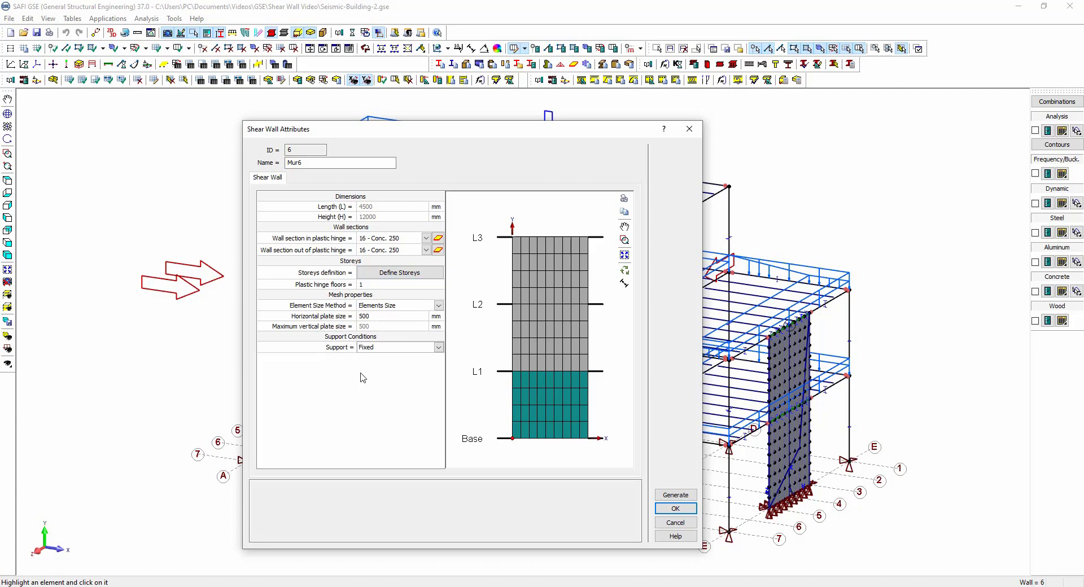
pyautogui.click(670, 523)
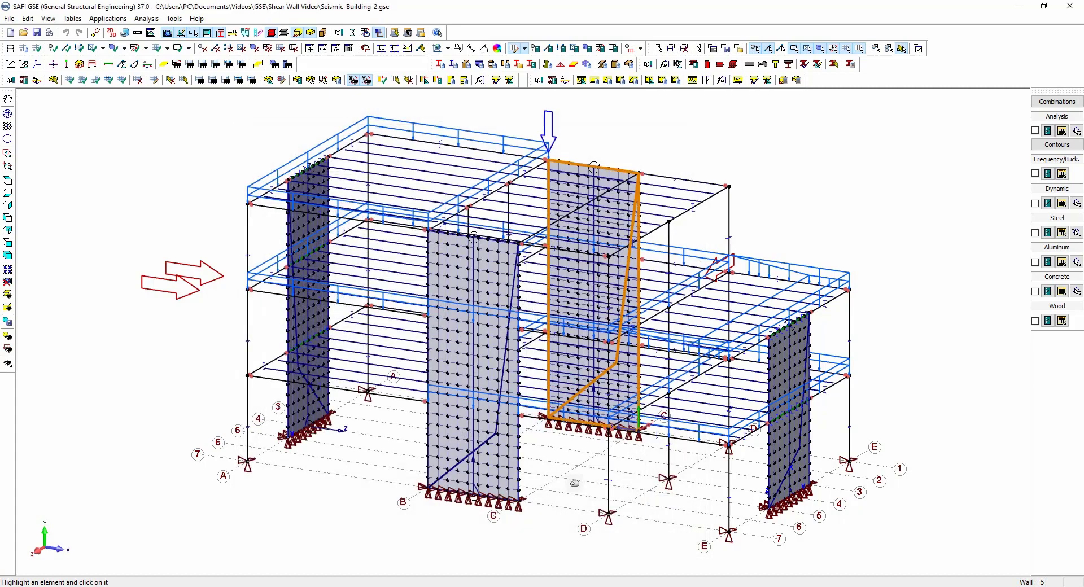
# Clear the generated wall geometry of the shear wall between gridlines B and C.
pyautogui.scroll(5, 492, 491)
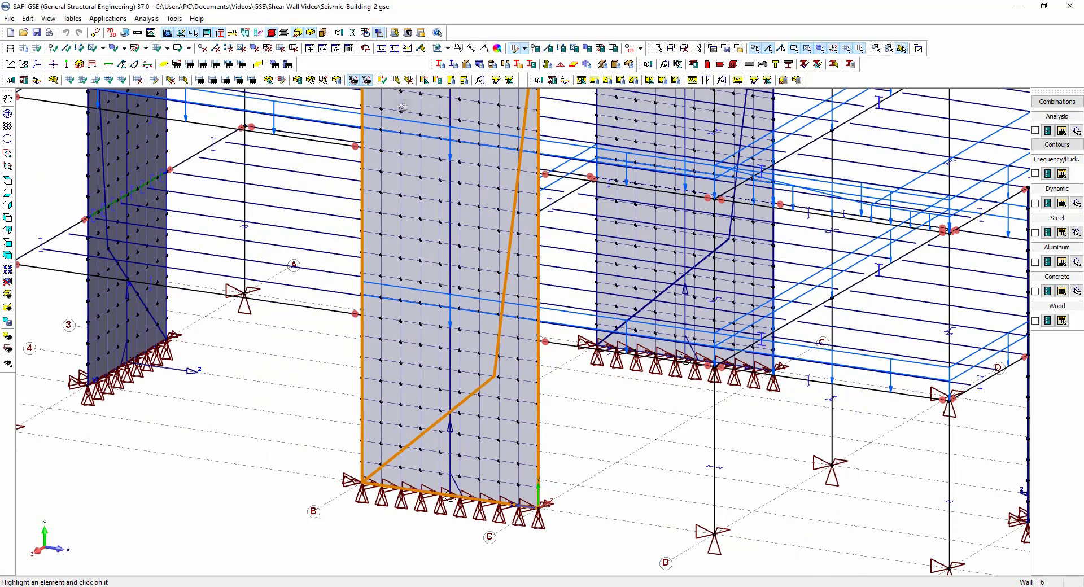
pyautogui.press('Escape')
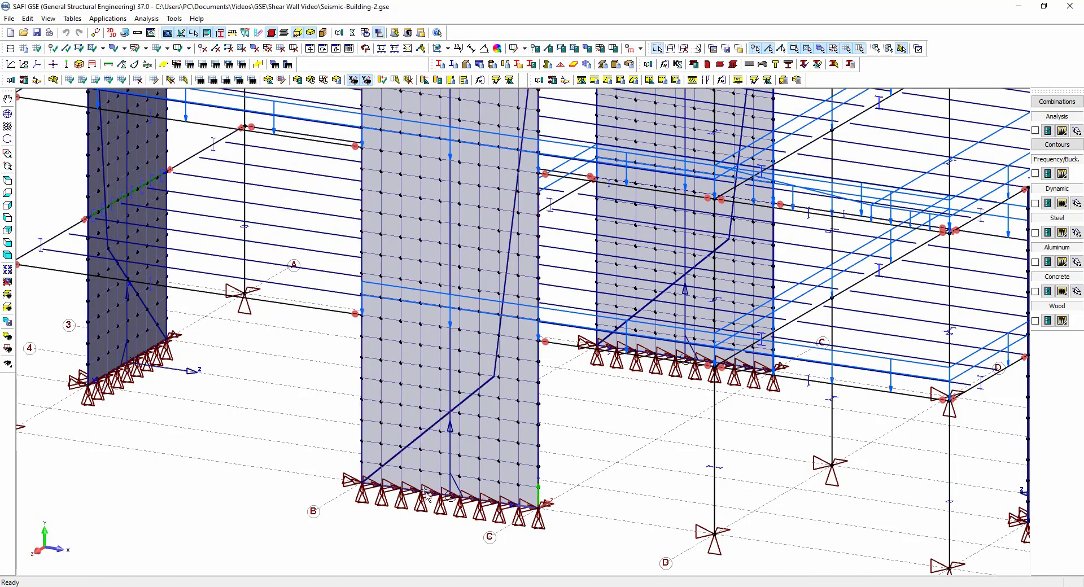
pyautogui.click(409, 506)
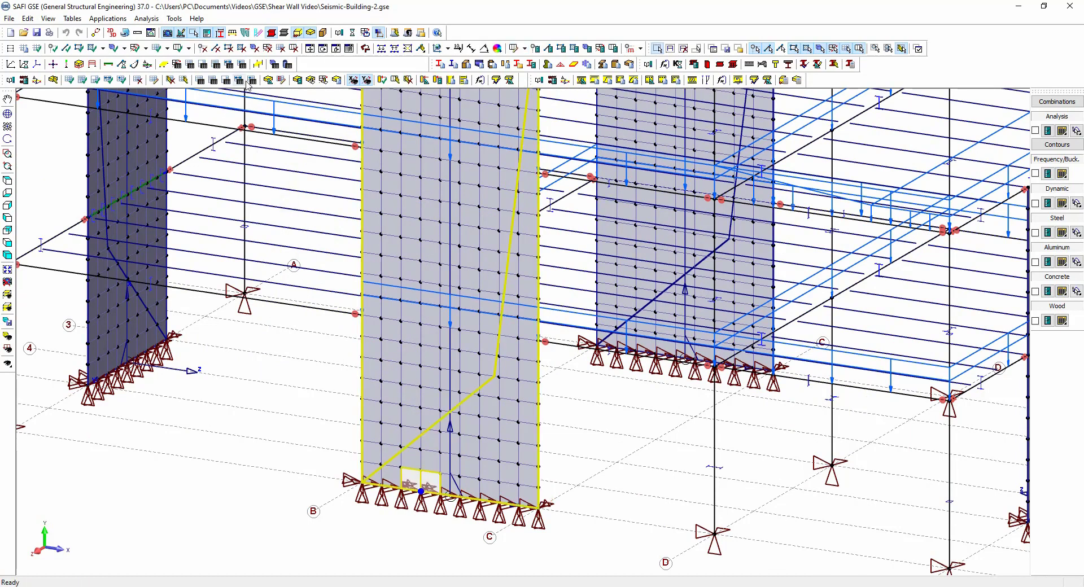
pyautogui.click(190, 48)
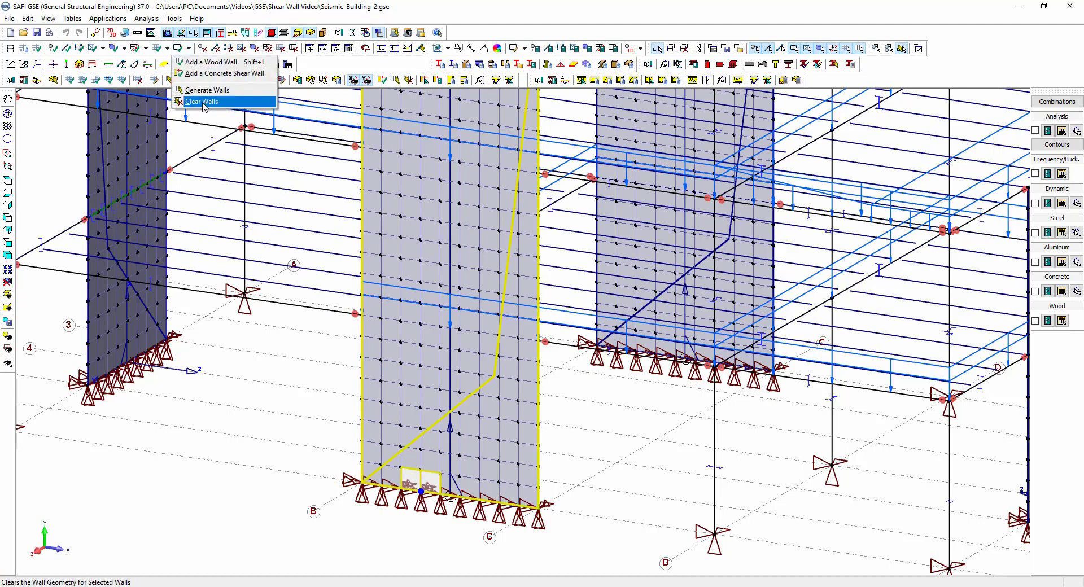
pyautogui.click(204, 103)
# Regenerate the cleared shear wall from its attributes and confirm.
pyautogui.scroll(-3, 401, 432)
pyautogui.scroll(4, 407, 421)
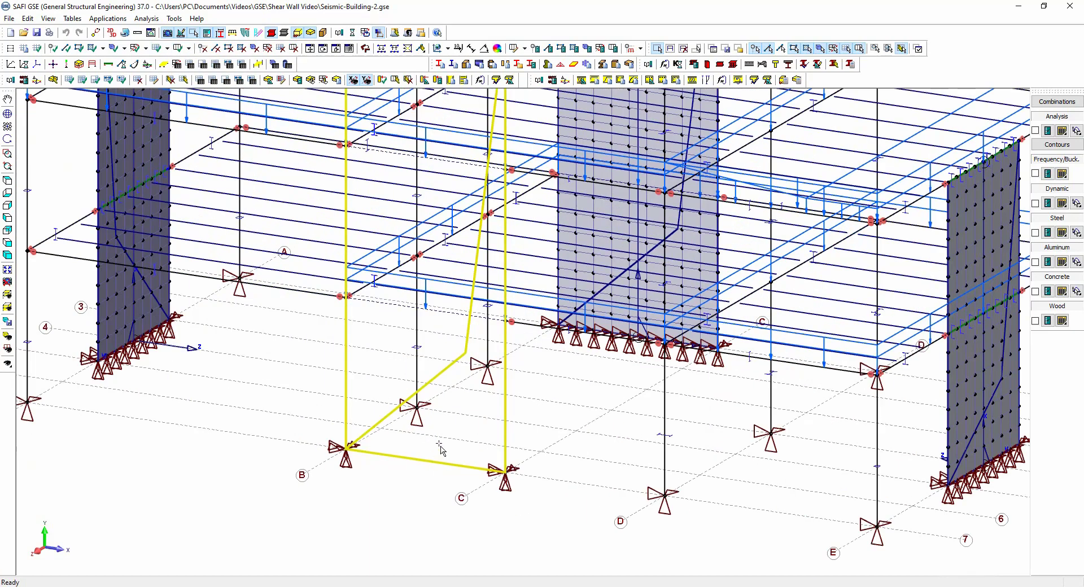
pyautogui.click(515, 51)
pyautogui.click(422, 390)
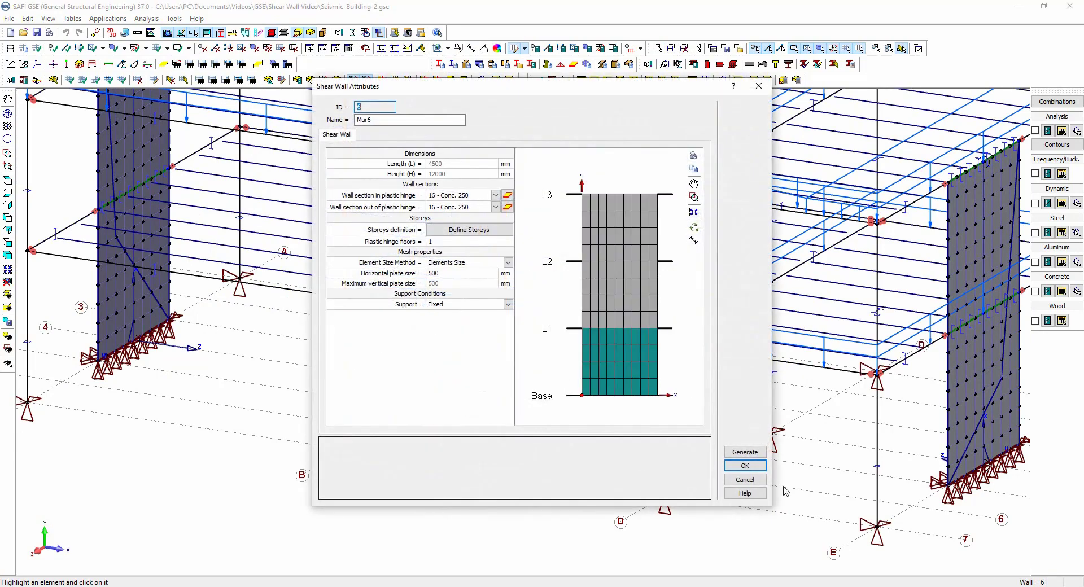
pyautogui.click(745, 453)
pyautogui.click(587, 346)
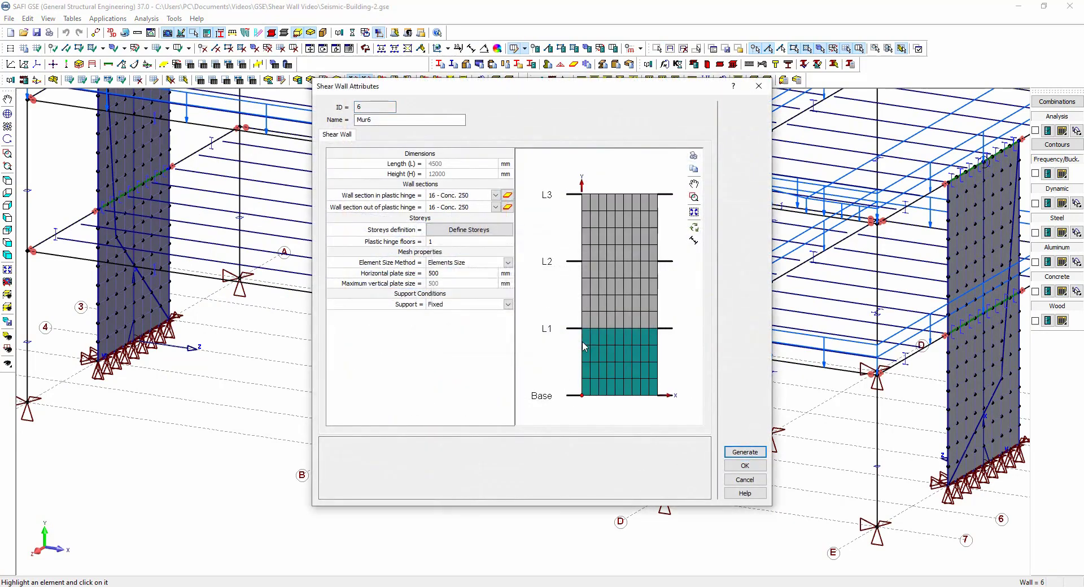
pyautogui.click(745, 466)
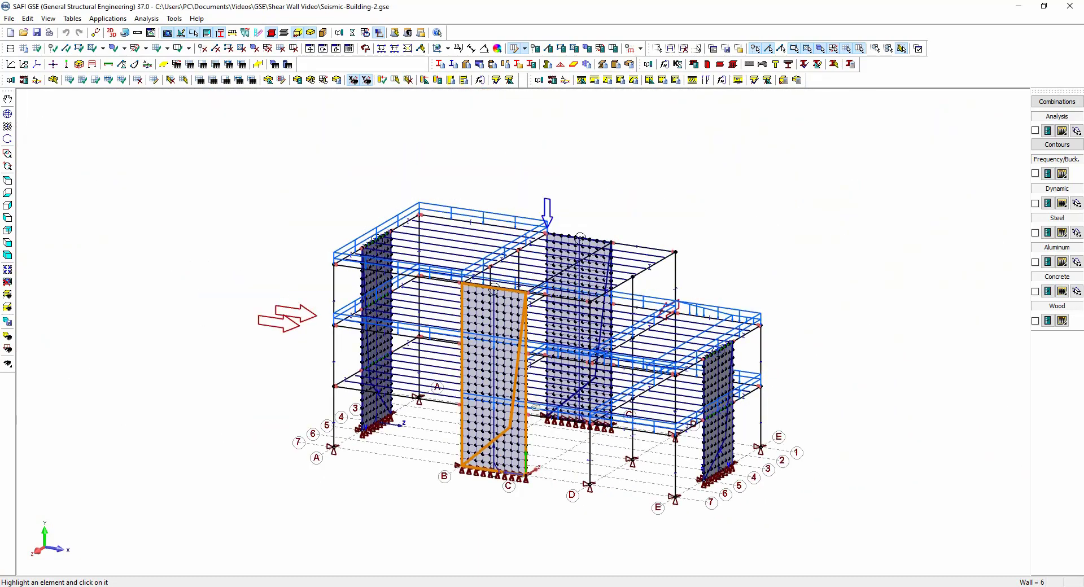
# Assign the wall design group 1 - 15-20 M to the integration line of the shear wall between gridlines B and C.
pyautogui.scroll(2, 535, 407)
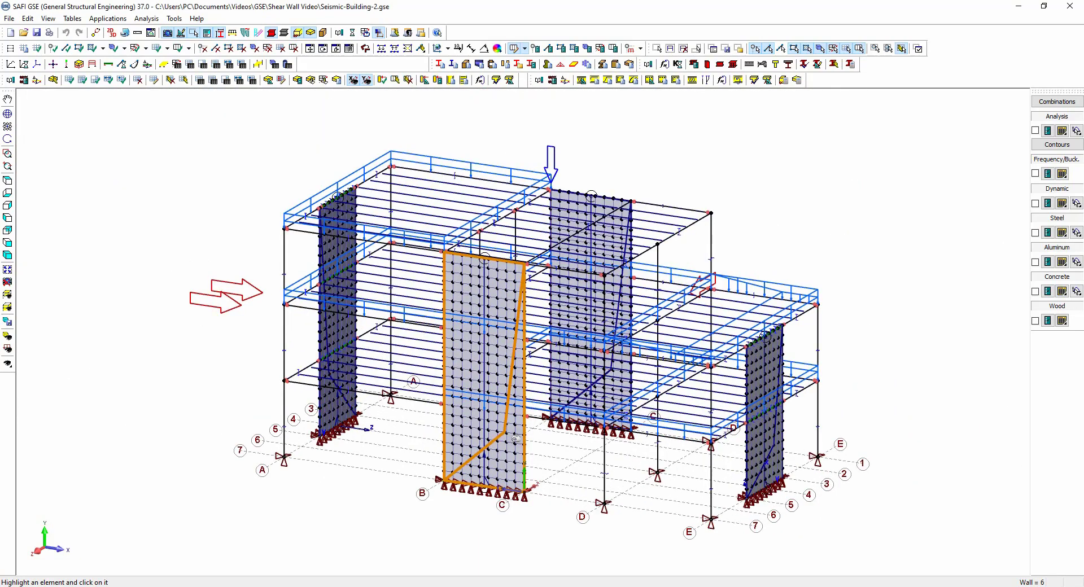
pyautogui.click(478, 425)
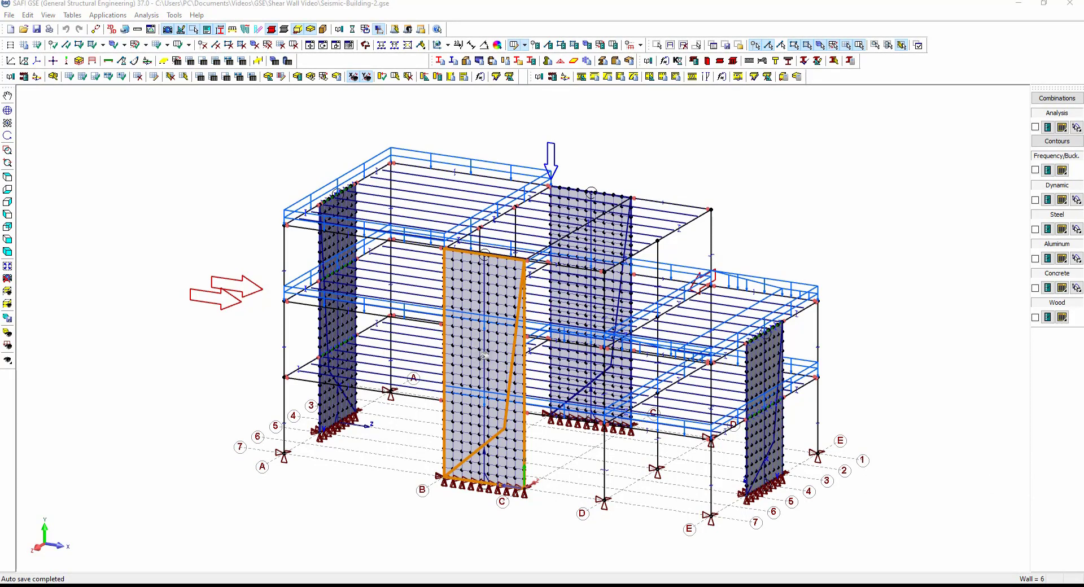
pyautogui.scroll(2, 484, 355)
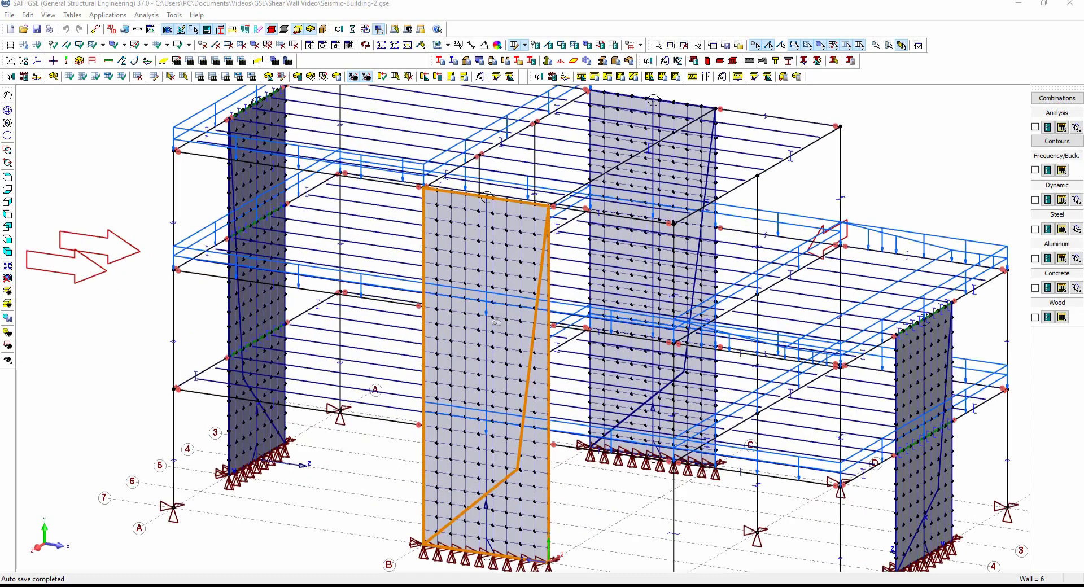
pyautogui.click(524, 45)
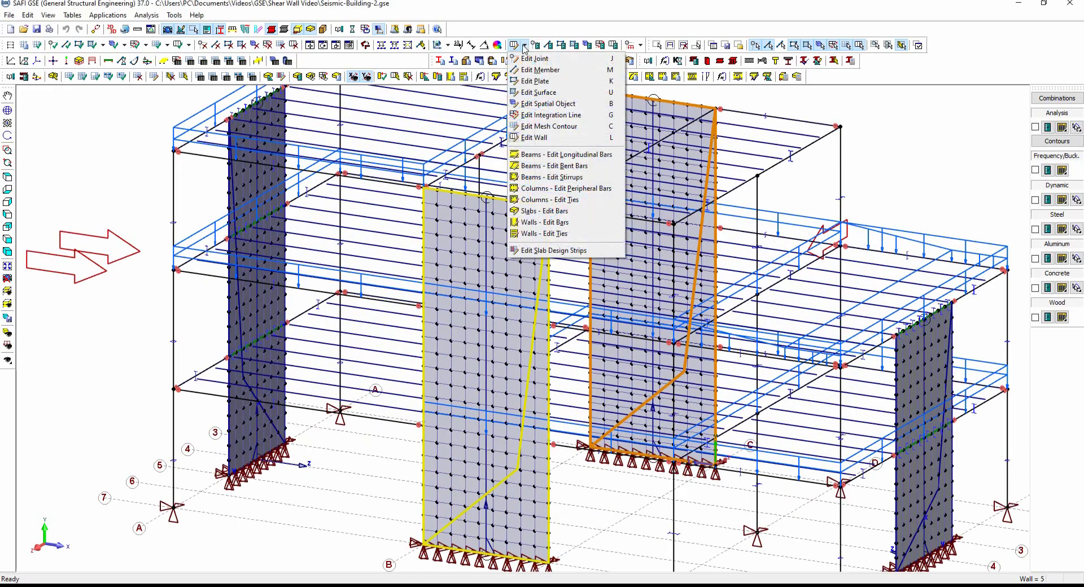
pyautogui.click(554, 118)
pyautogui.scroll(-3, 506, 354)
pyautogui.click(495, 375)
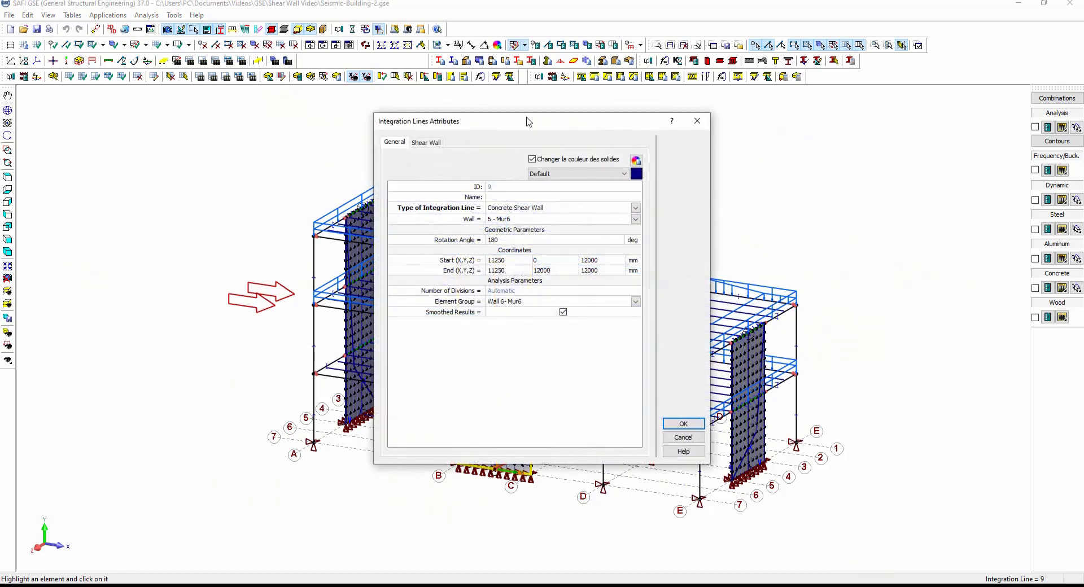
pyautogui.moveTo(530, 120); pyautogui.dragTo(195, 119)
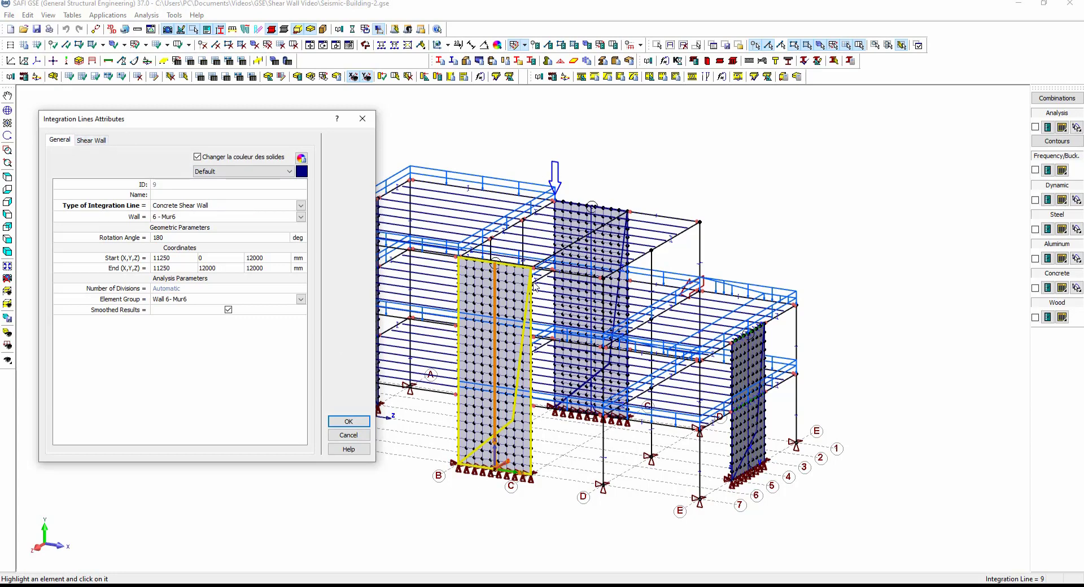
pyautogui.click(91, 140)
pyautogui.click(277, 192)
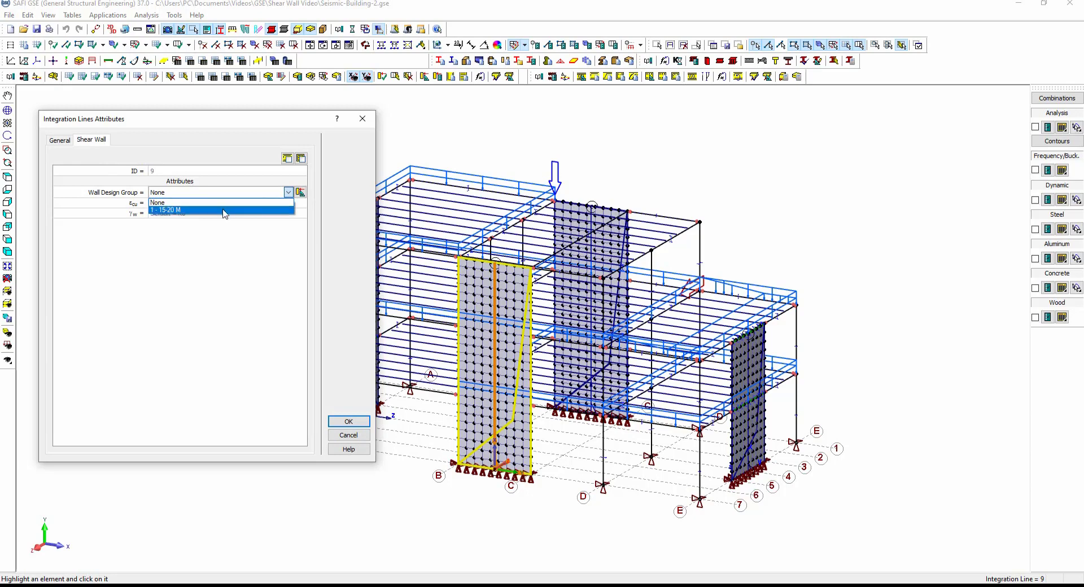
pyautogui.click(226, 210)
# Inspect the 15-20 M design group's reinforcement settings and read its help page on end columns.
pyautogui.click(300, 192)
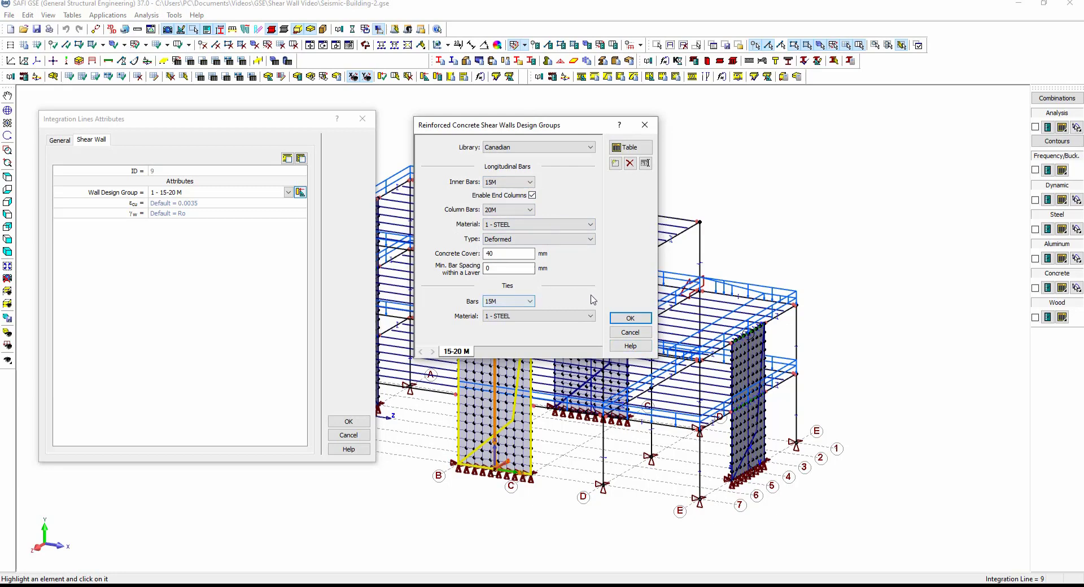
pyautogui.click(631, 346)
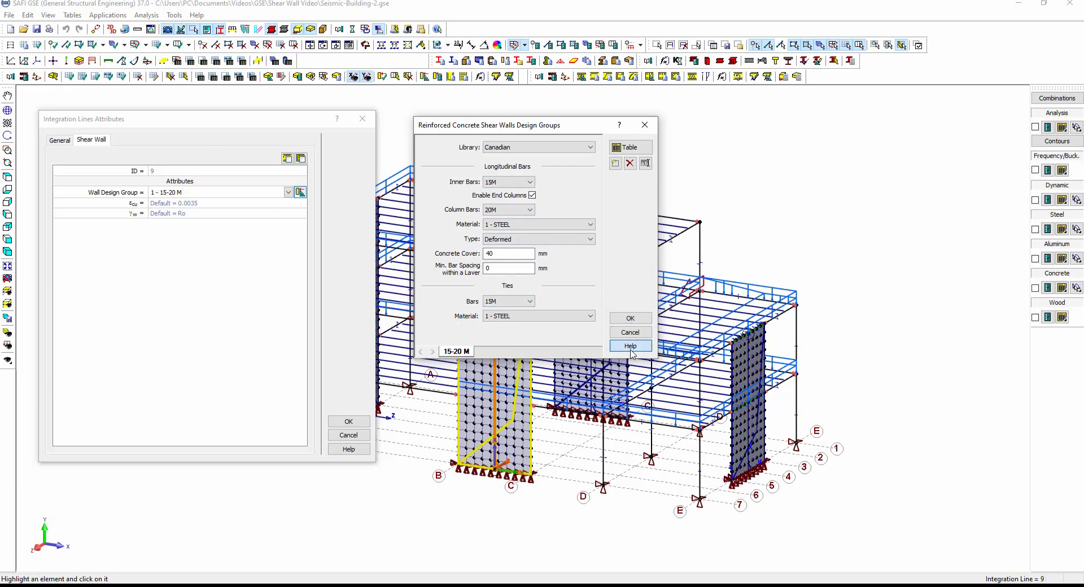
pyautogui.scroll(-3, 582, 296)
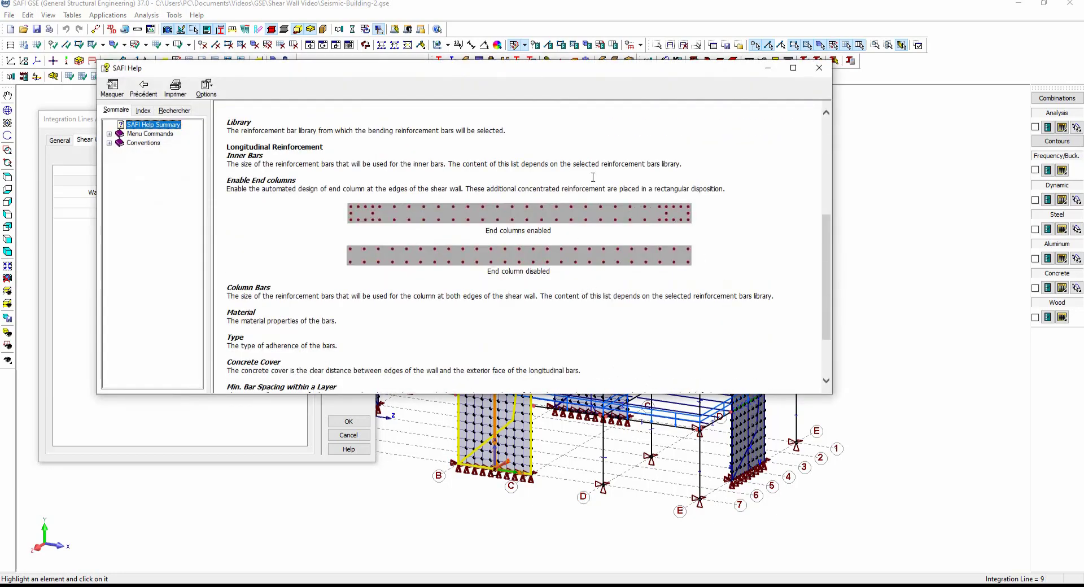
pyautogui.moveTo(556, 74); pyautogui.dragTo(645, 83)
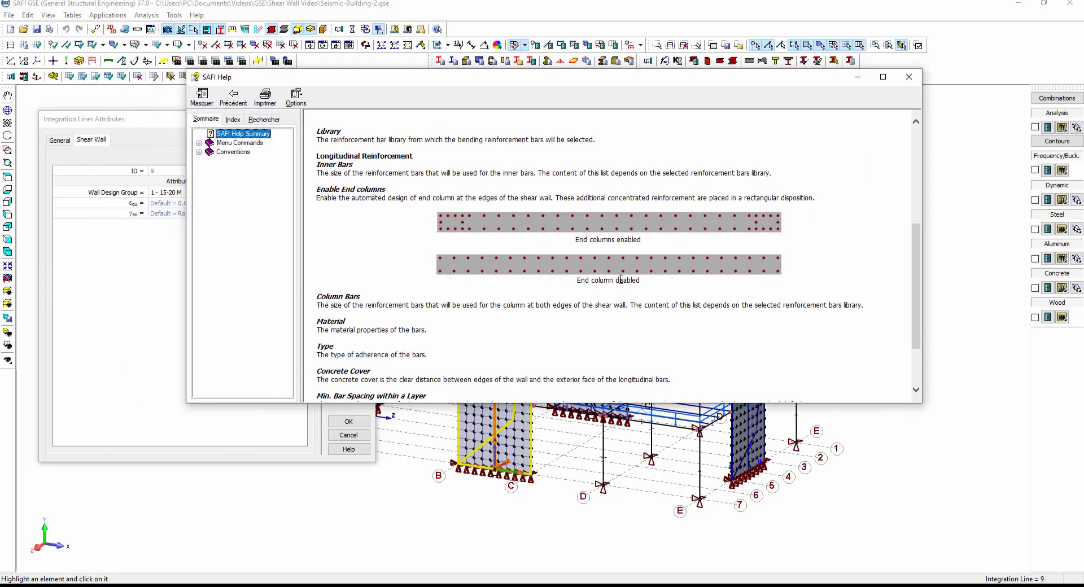
pyautogui.moveTo(647, 286); pyautogui.dragTo(576, 280)
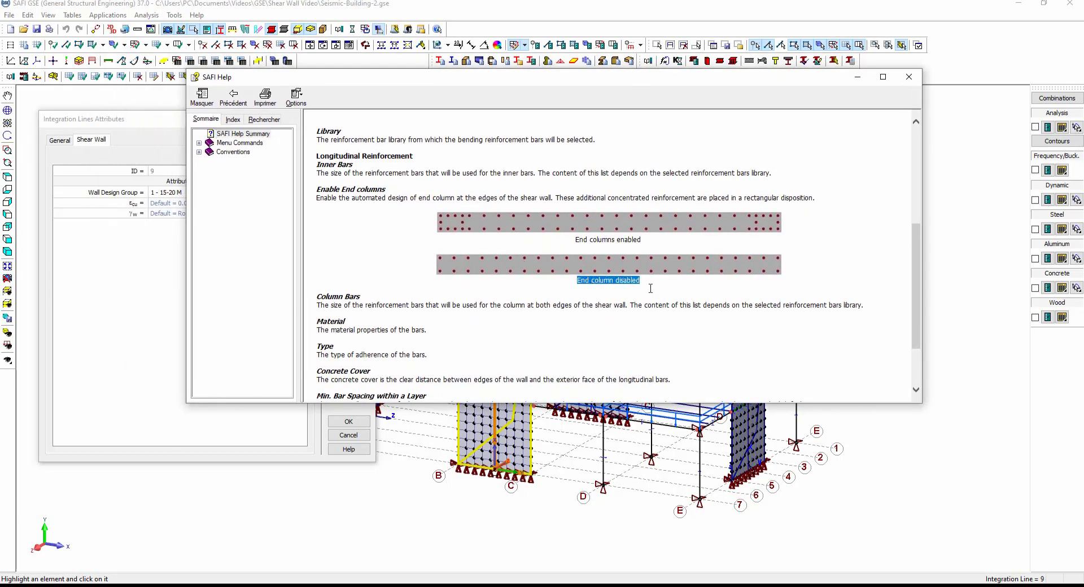
# Close the help page and the design group dialog, and confirm the shear wall's attributes.
pyautogui.click(712, 283)
pyautogui.click(909, 79)
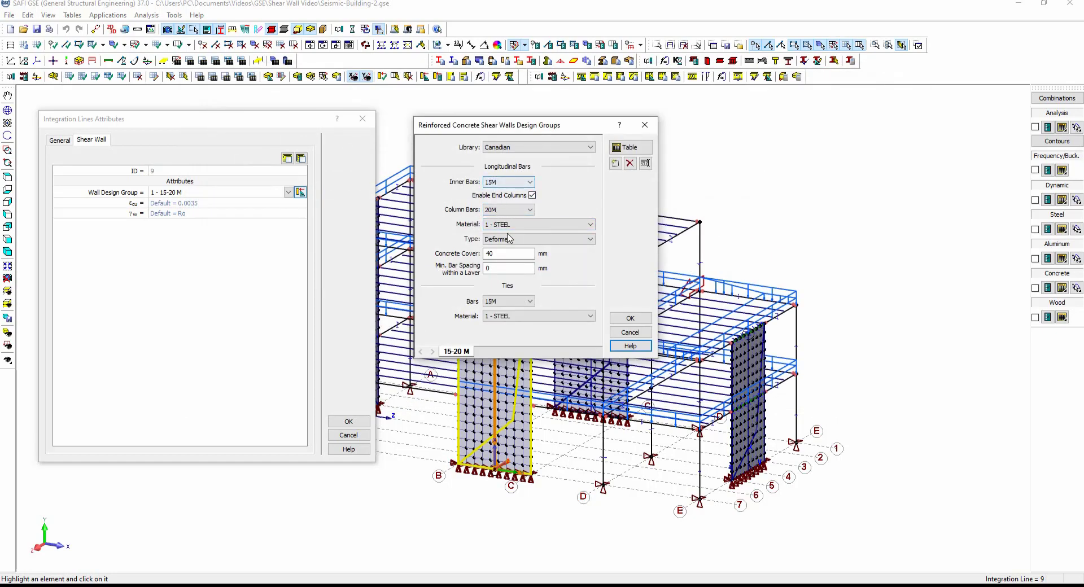
pyautogui.click(630, 318)
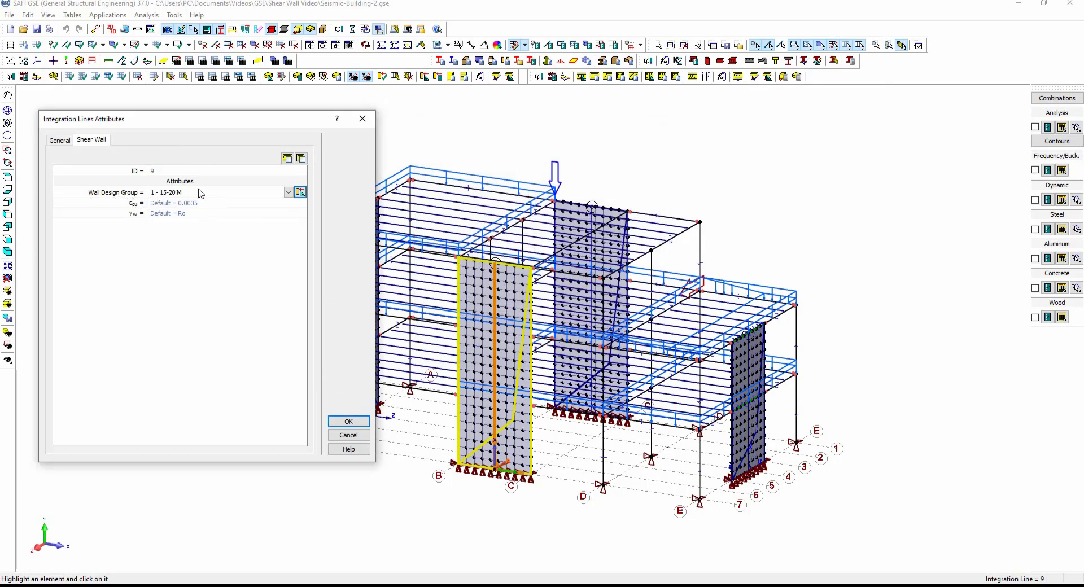
pyautogui.click(348, 421)
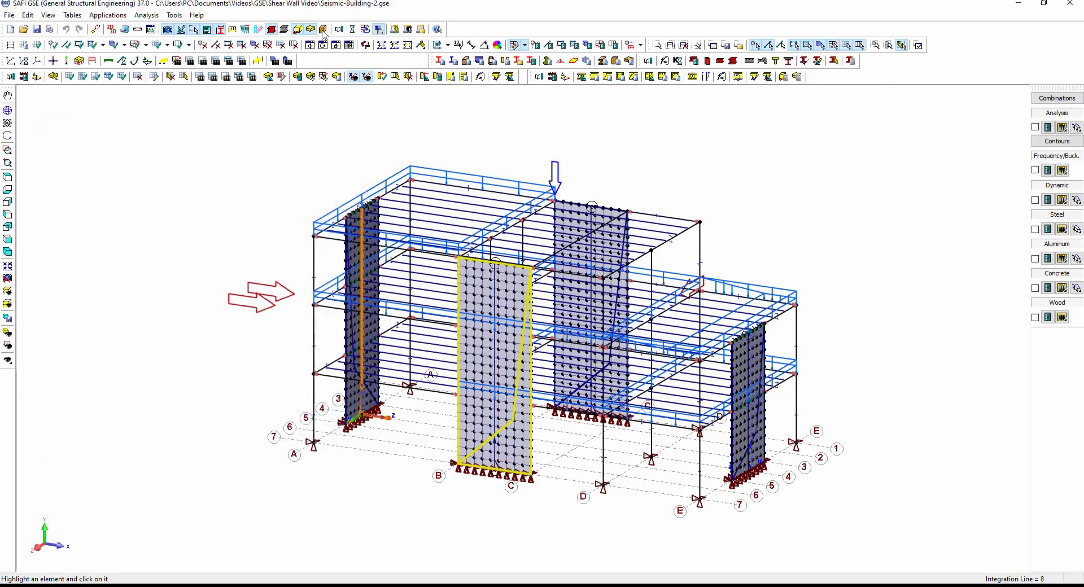
# Run the seismic analysis with reinforced concrete design, saving the model changes first.
pyautogui.click(352, 29)
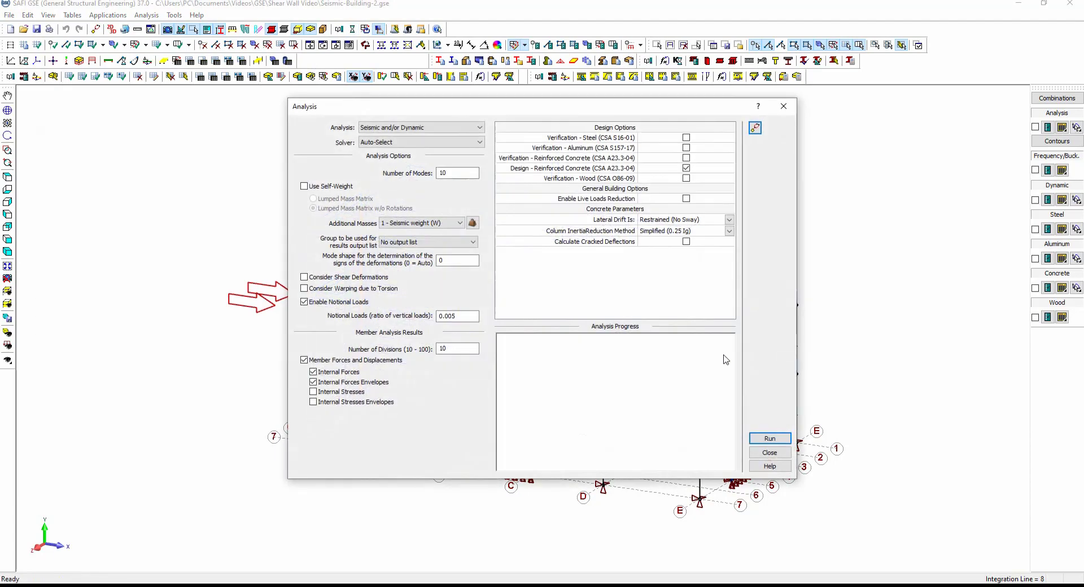
pyautogui.click(769, 439)
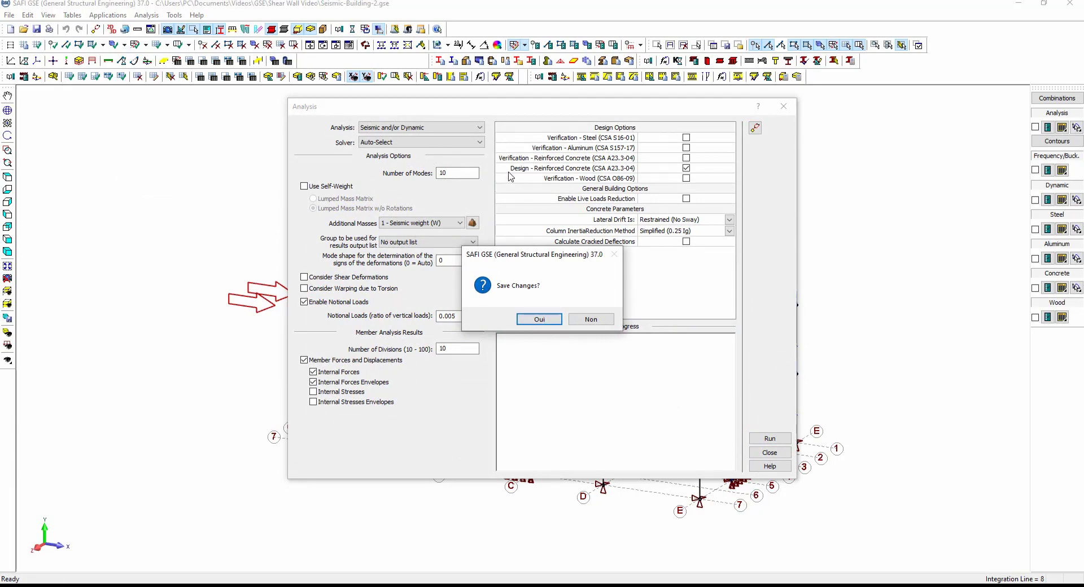
pyautogui.click(545, 321)
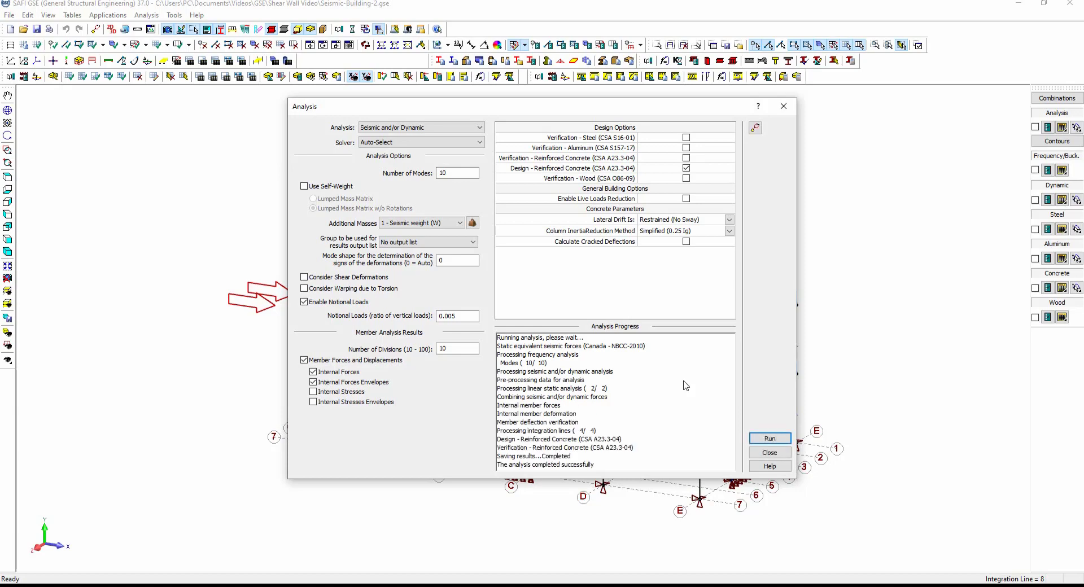
pyautogui.click(777, 453)
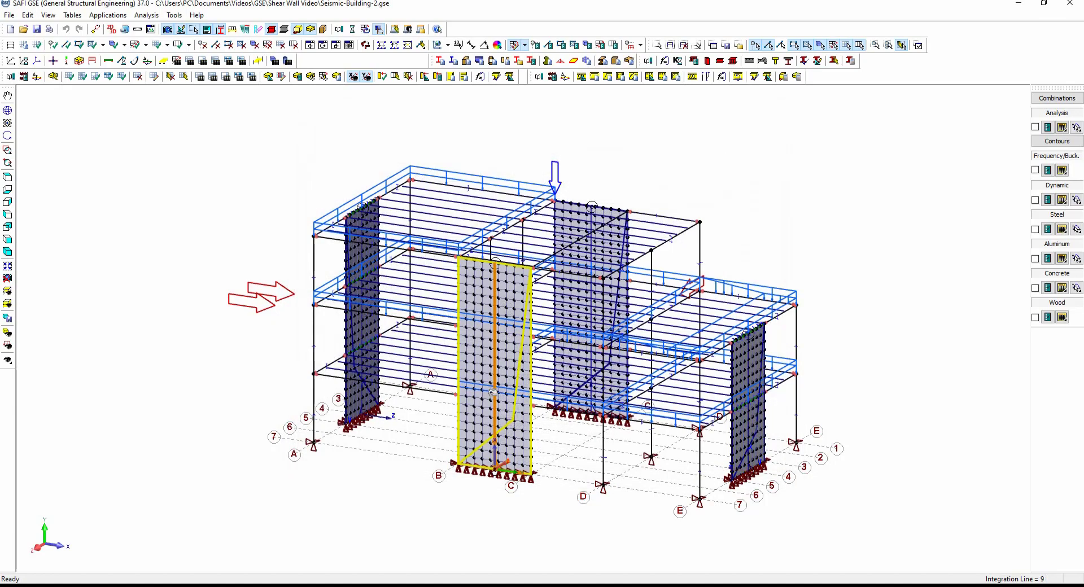
# Review the designed longitudinal bars of the shear wall between gridlines B and C storey by storey.
pyautogui.doubleClick(493, 400)
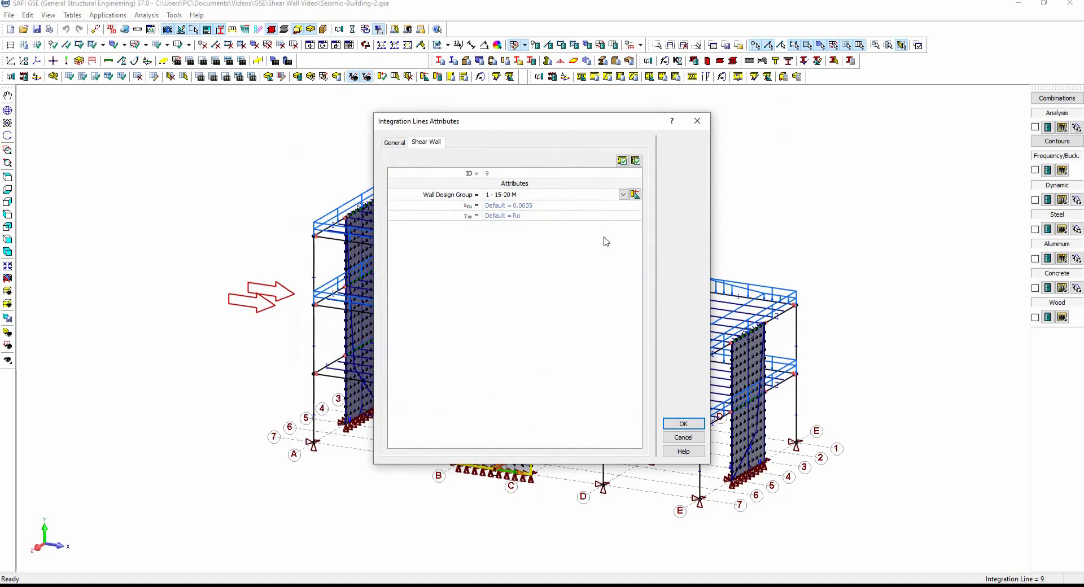
pyautogui.click(395, 142)
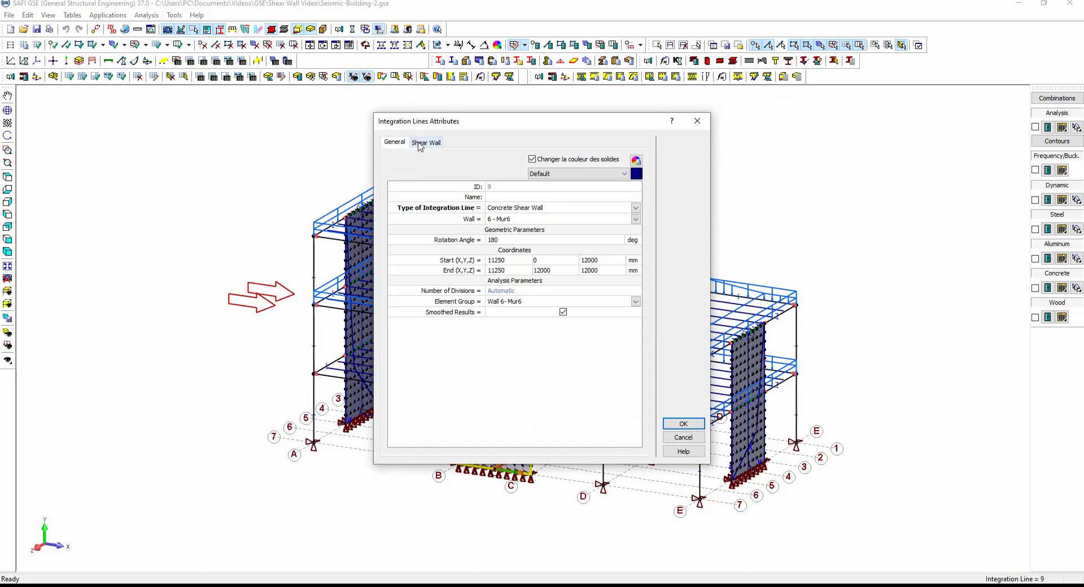
pyautogui.click(425, 142)
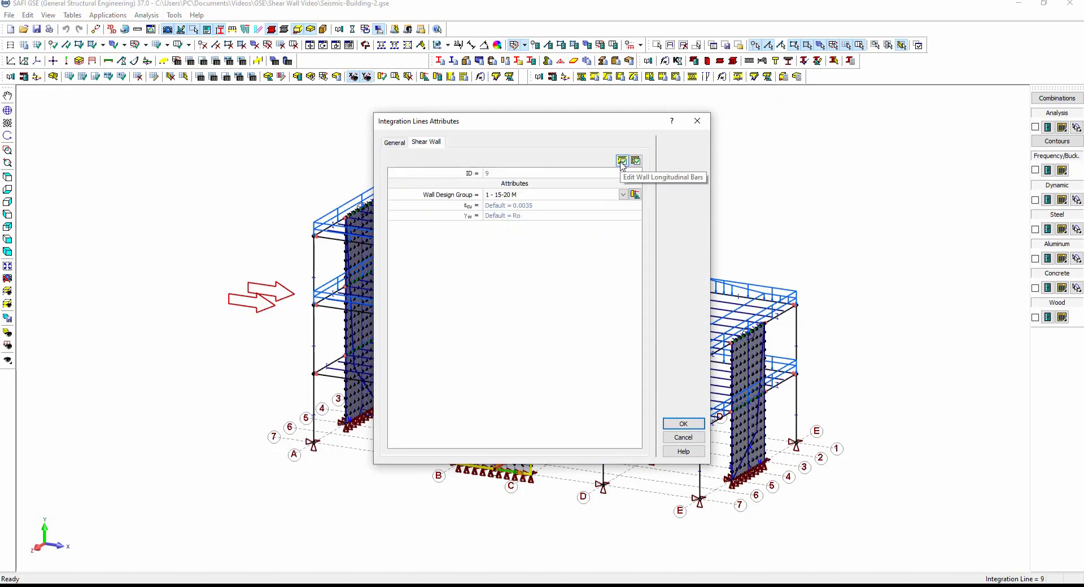
pyautogui.click(622, 162)
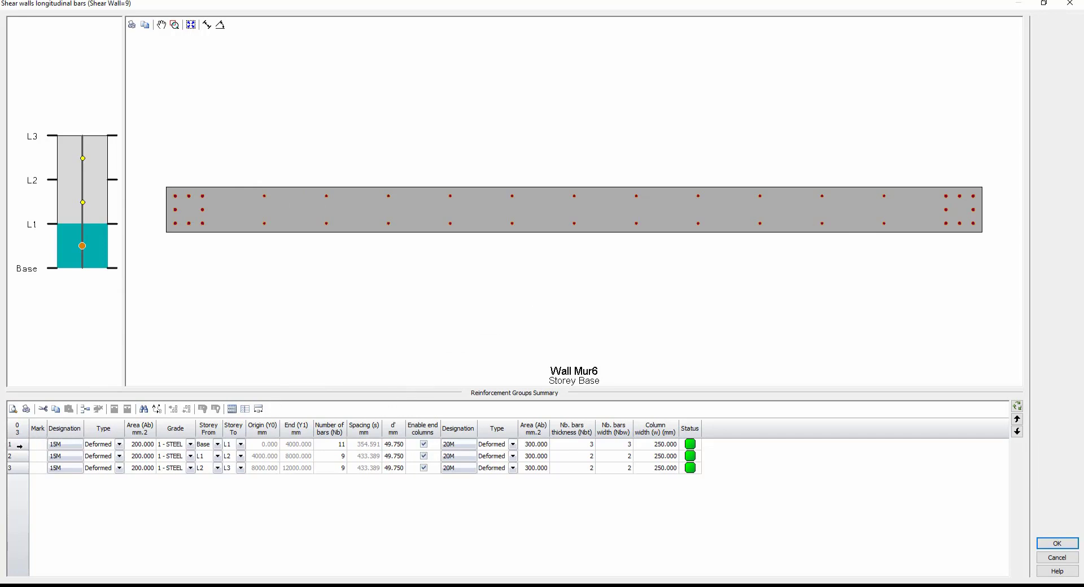
pyautogui.click(84, 203)
pyautogui.click(85, 203)
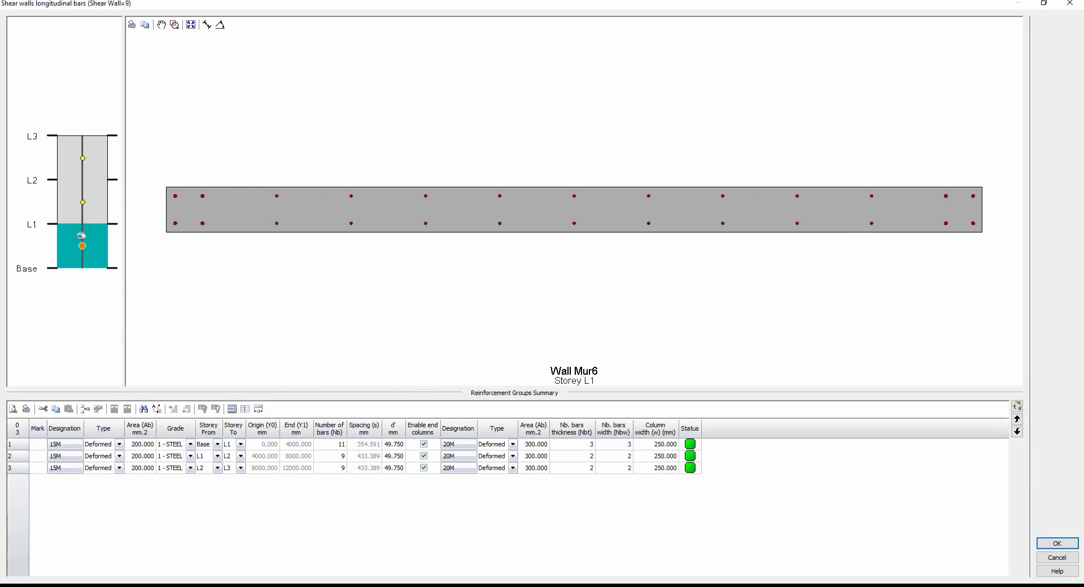
pyautogui.click(83, 246)
pyautogui.click(85, 203)
pyautogui.click(85, 203)
pyautogui.click(107, 251)
pyautogui.click(83, 218)
pyautogui.click(83, 169)
pyautogui.click(85, 246)
pyautogui.click(569, 451)
pyautogui.click(1067, 545)
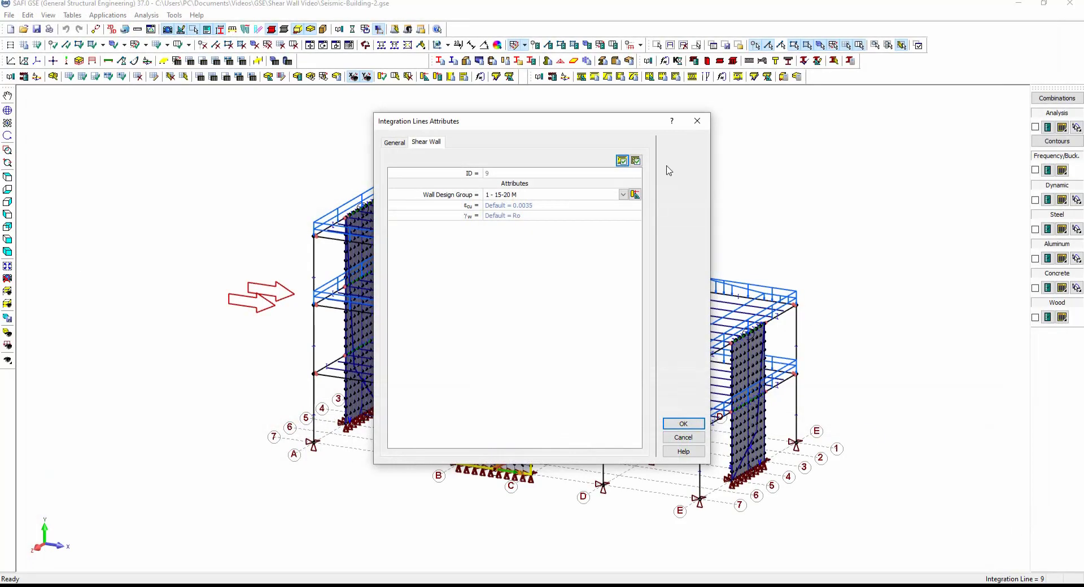
# Review the wall's transverse ties for each storey and close the wall attributes.
pyautogui.click(636, 161)
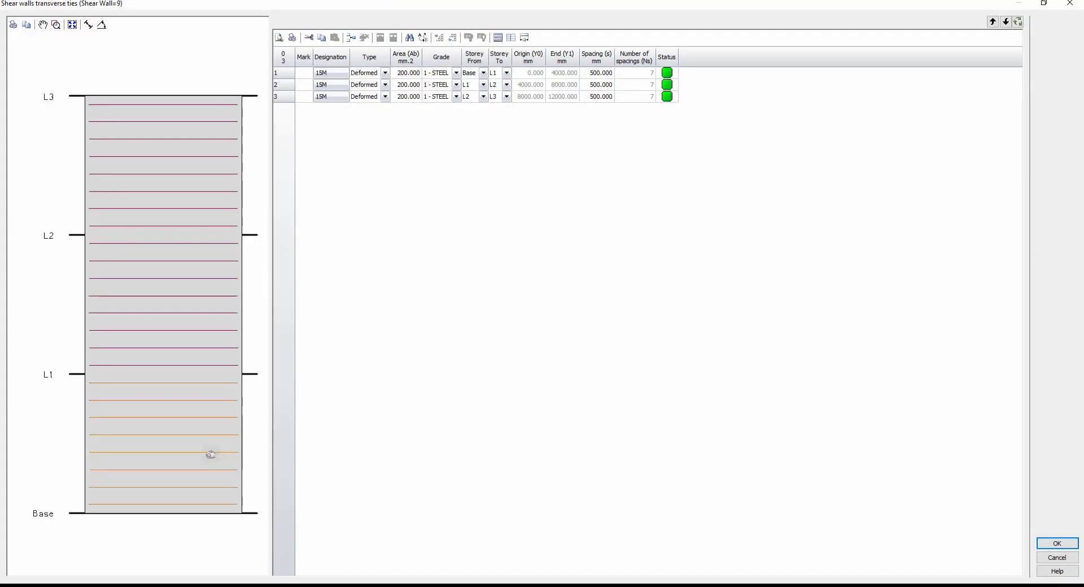
pyautogui.click(194, 460)
pyautogui.click(178, 346)
pyautogui.click(141, 170)
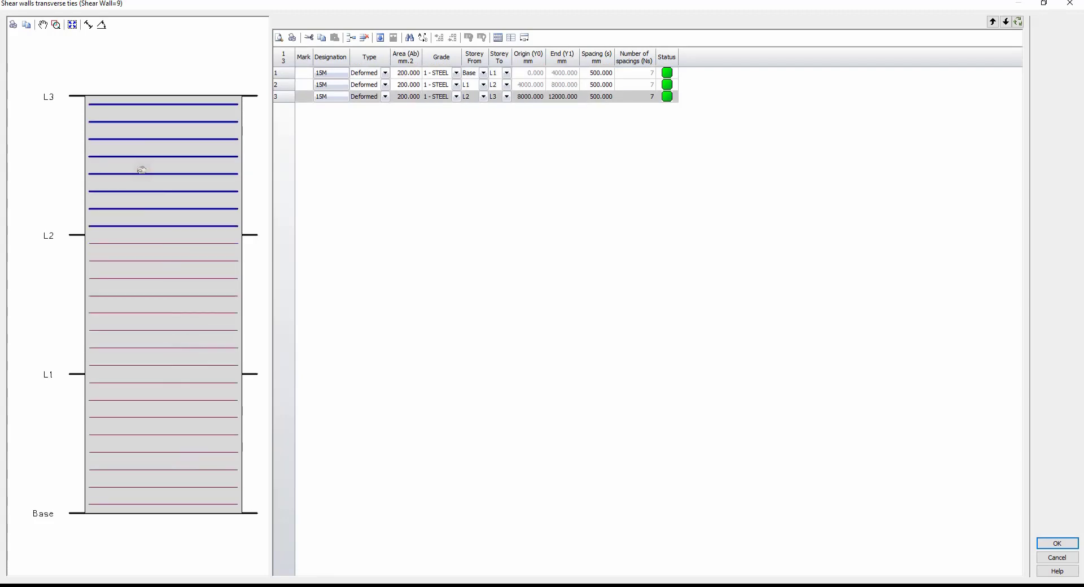
pyautogui.click(153, 430)
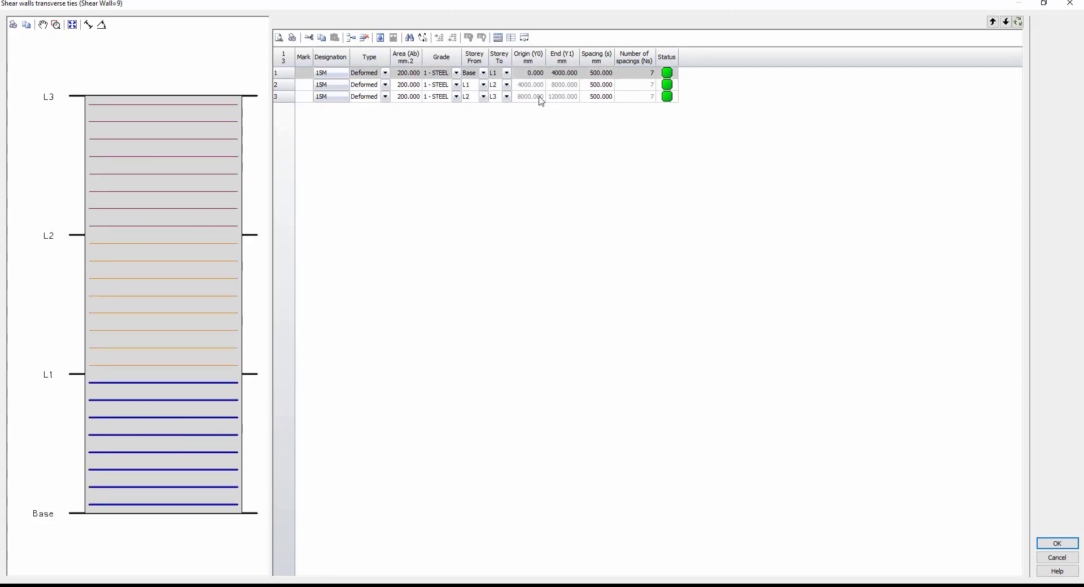
pyautogui.click(1058, 546)
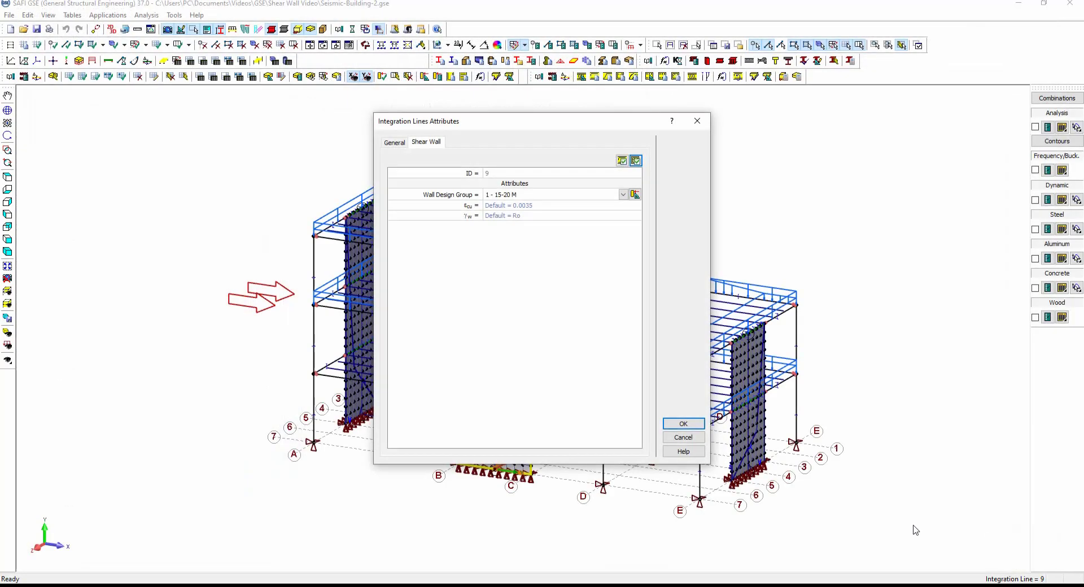
pyautogui.click(683, 424)
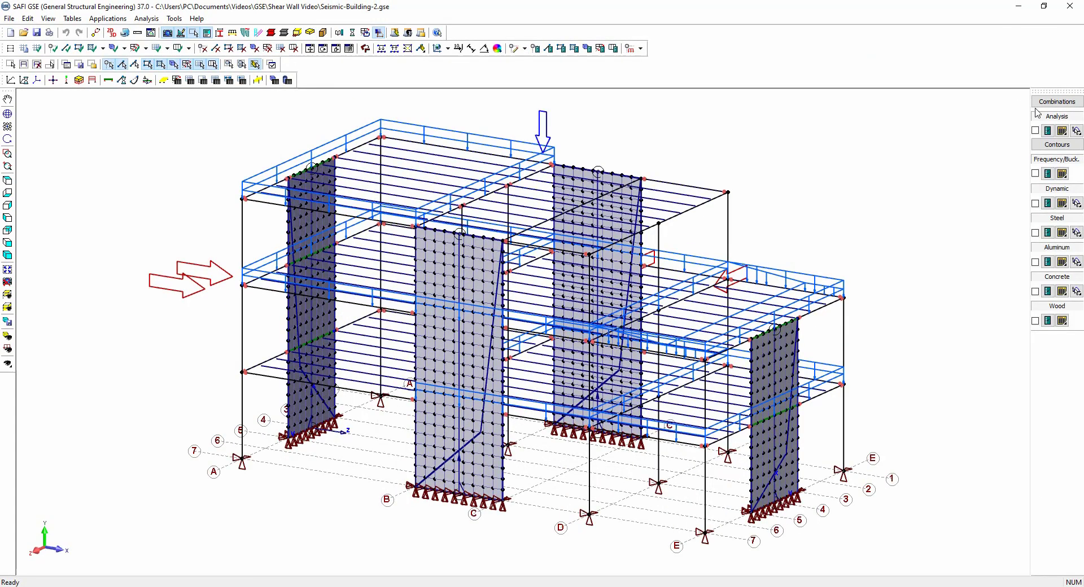
# Display the static analysis results on the model and show the axial force diagrams.
pyautogui.click(1035, 130)
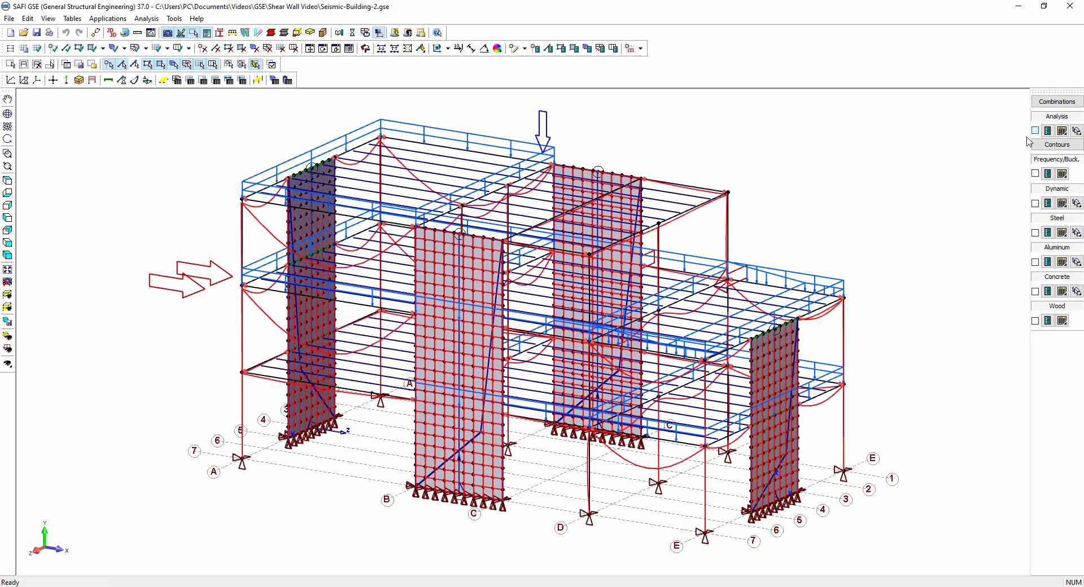
pyautogui.scroll(-1, 931, 207)
pyautogui.click(1051, 134)
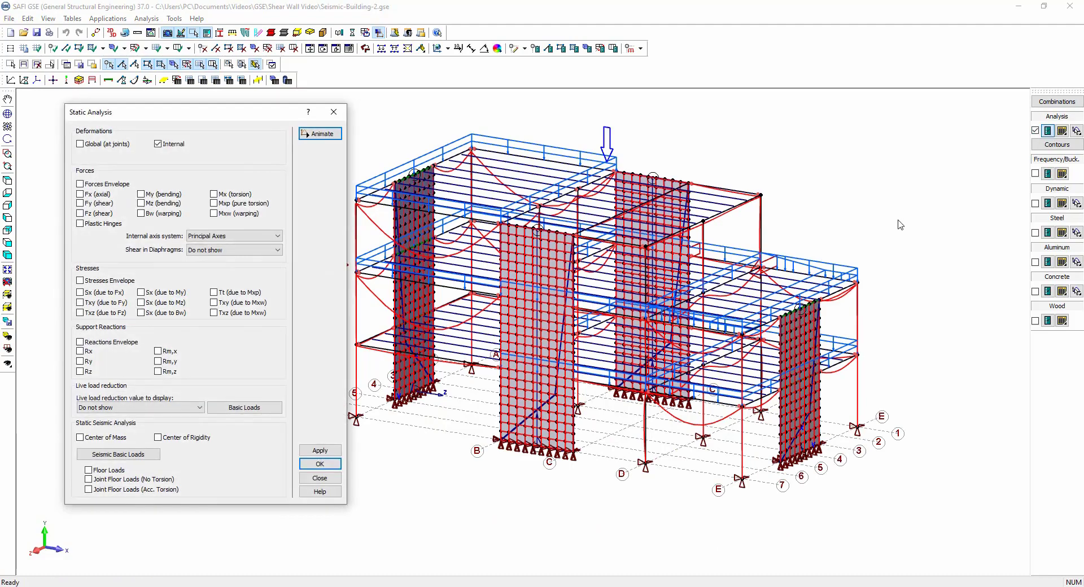
pyautogui.scroll(-1, 900, 224)
pyautogui.moveTo(555, 292); pyautogui.dragTo(497, 277, button='middle')
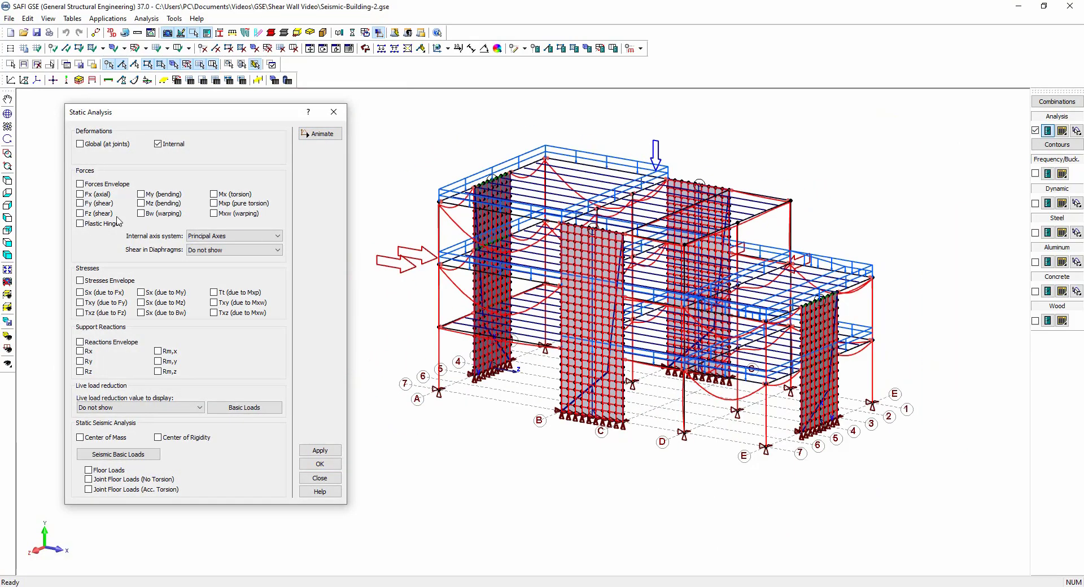
pyautogui.click(156, 142)
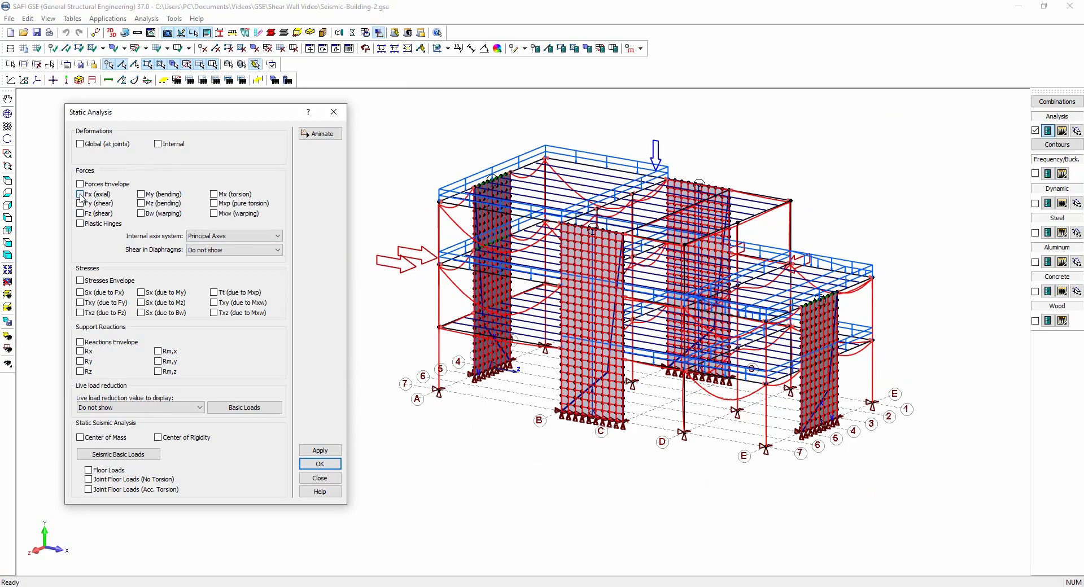
pyautogui.click(327, 454)
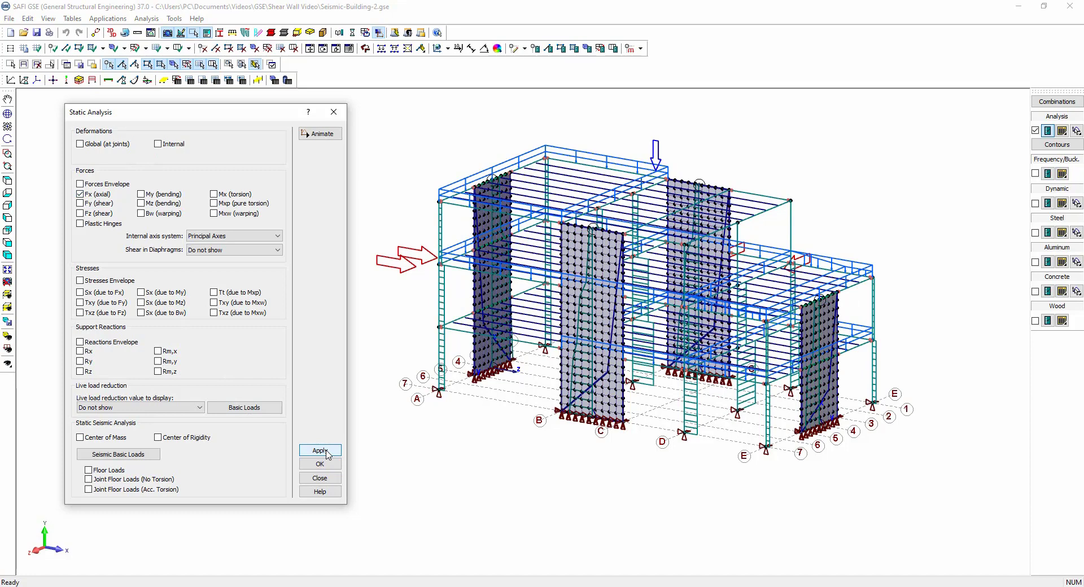
# Switch the displayed member forces to Mz bending moment diagrams.
pyautogui.click(80, 195)
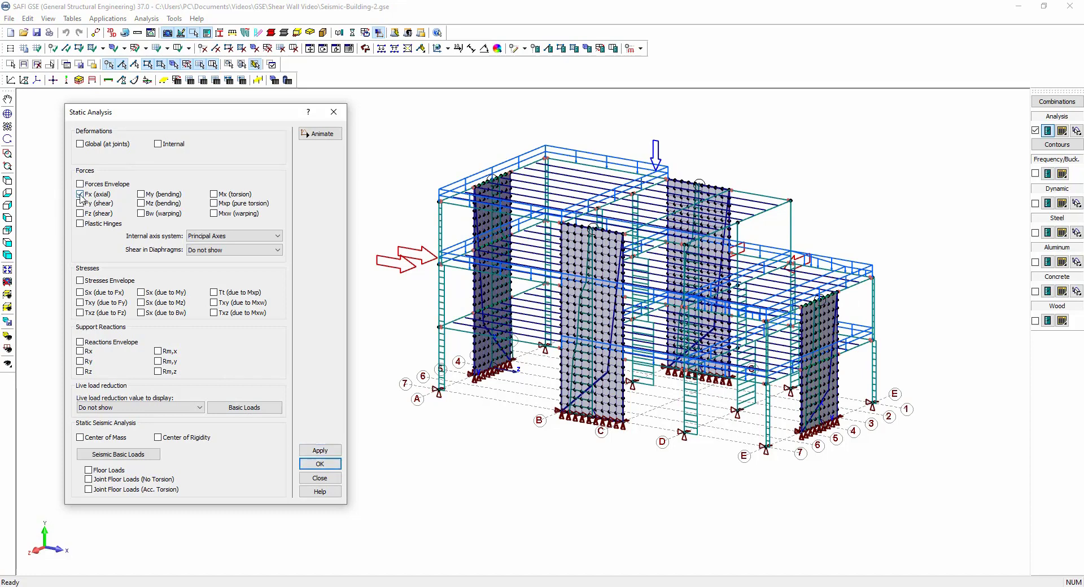
pyautogui.click(307, 452)
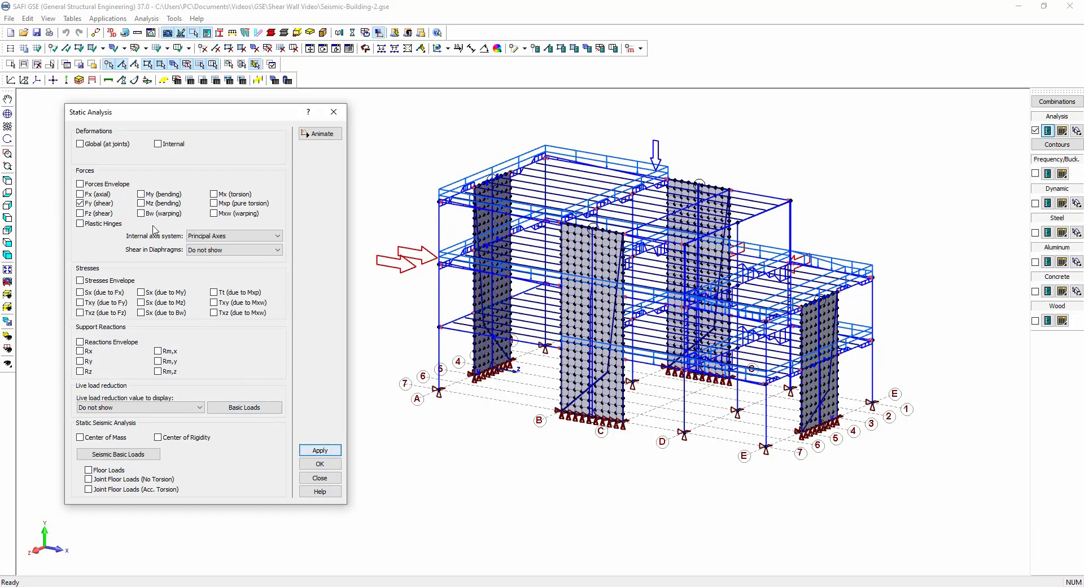
pyautogui.click(80, 203)
pyautogui.click(142, 203)
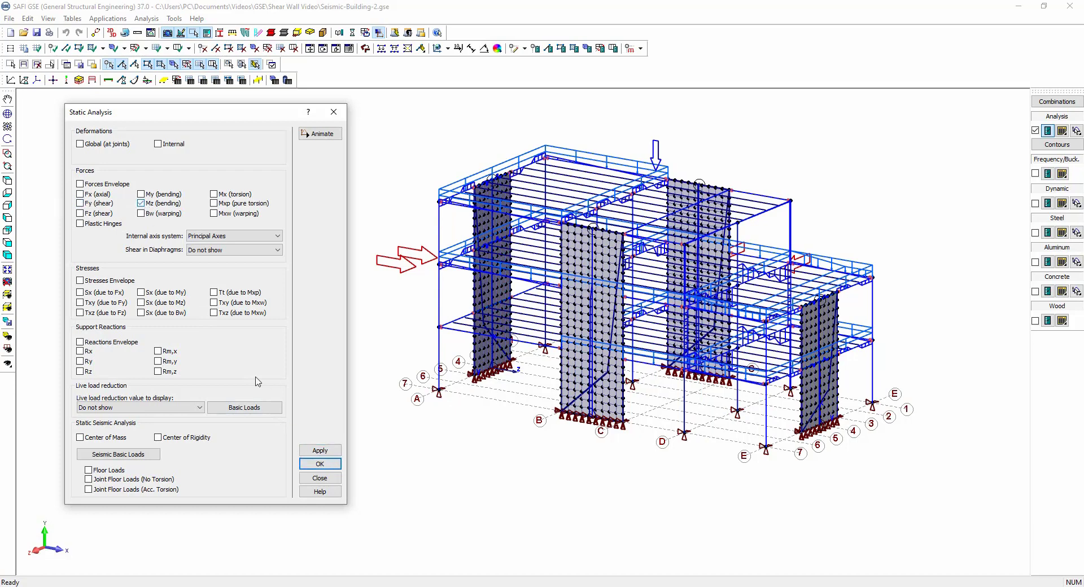
pyautogui.click(325, 452)
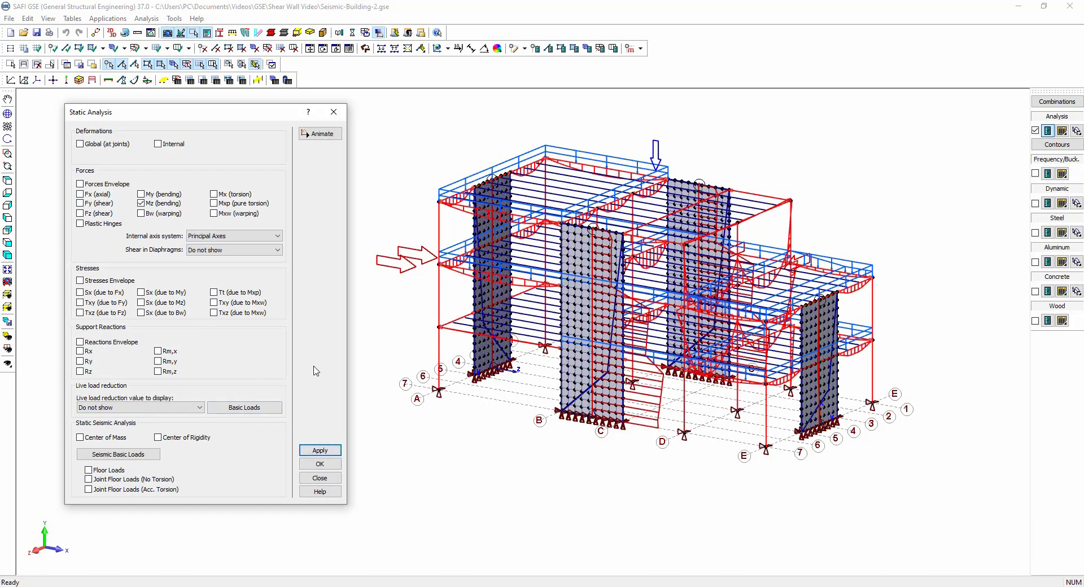
# Return the display to internal member deformations and close the results options.
pyautogui.click(142, 204)
pyautogui.click(158, 144)
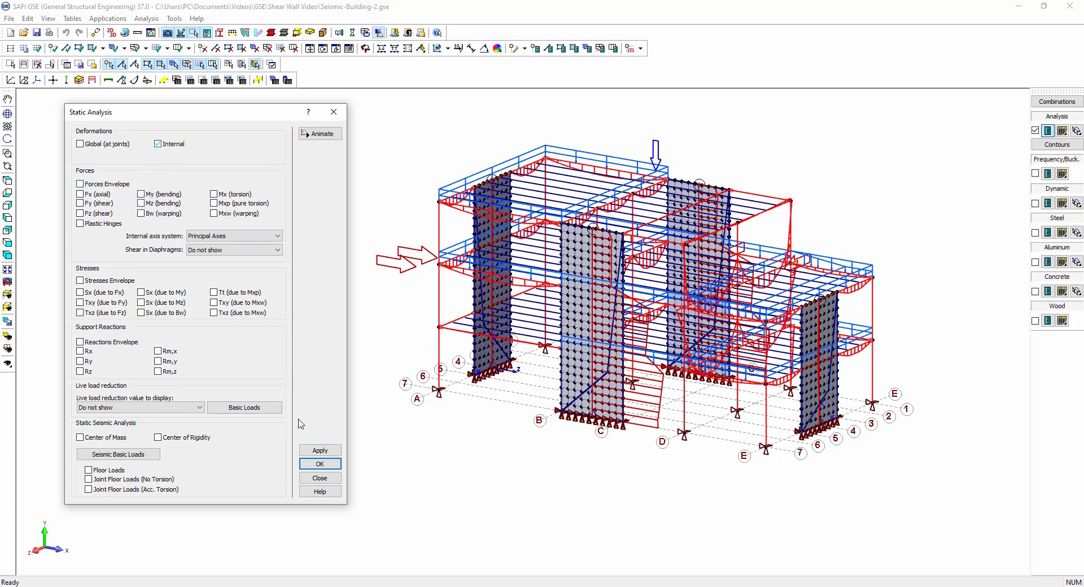
pyautogui.click(327, 455)
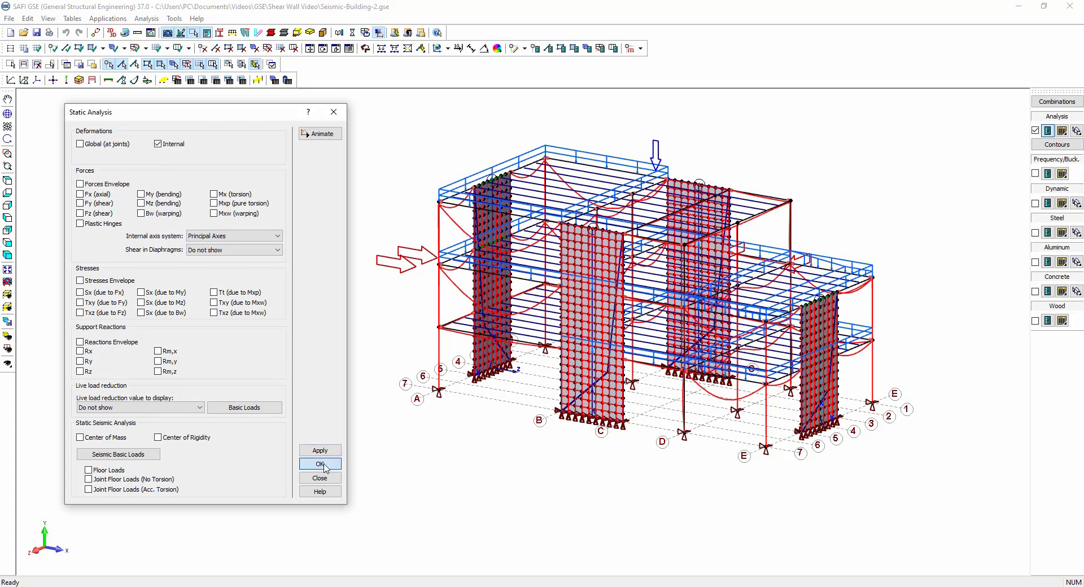
pyautogui.click(319, 464)
# Examine the integration line force diagrams of the shear wall between gridlines B and C for each result component.
pyautogui.click(1078, 131)
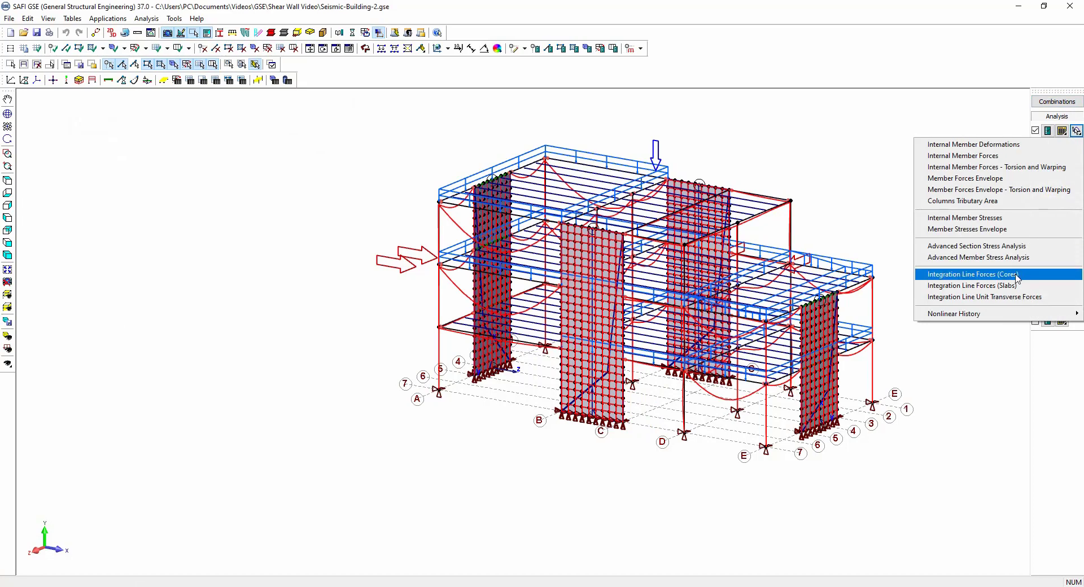
pyautogui.click(994, 274)
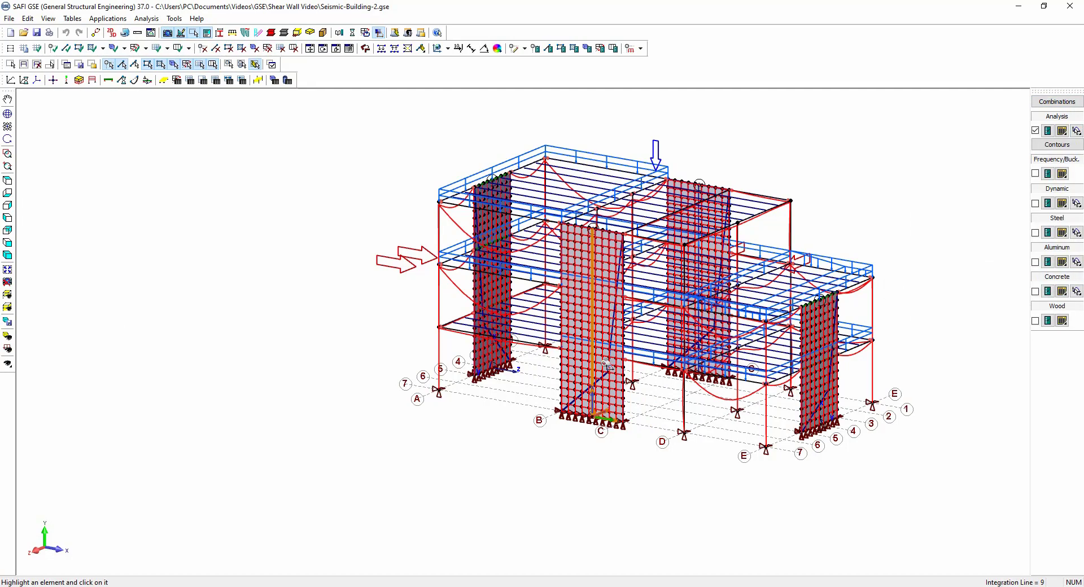
pyautogui.click(603, 367)
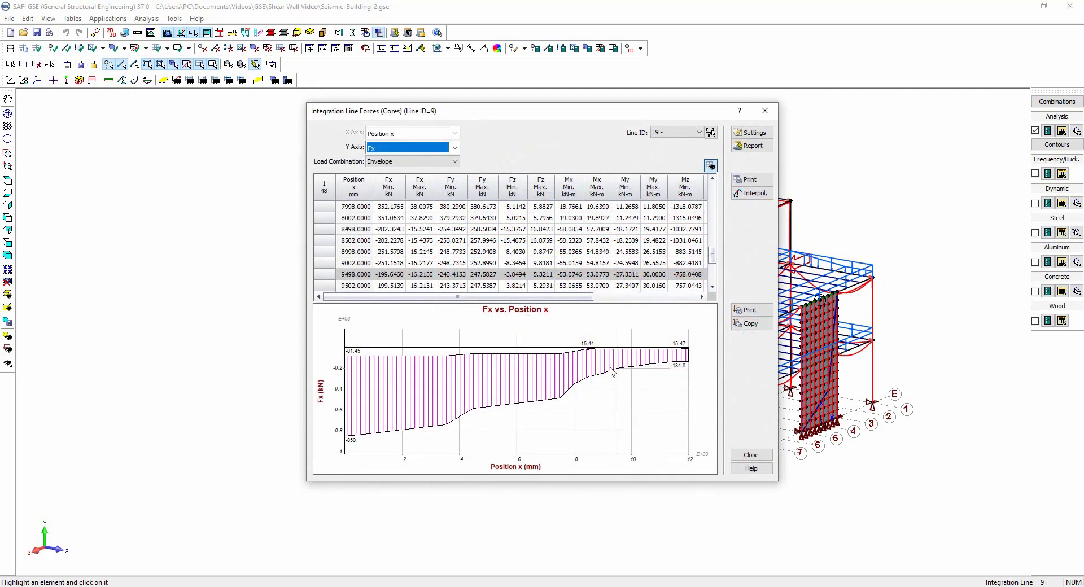
pyautogui.press('Down')
pyautogui.press('Down')
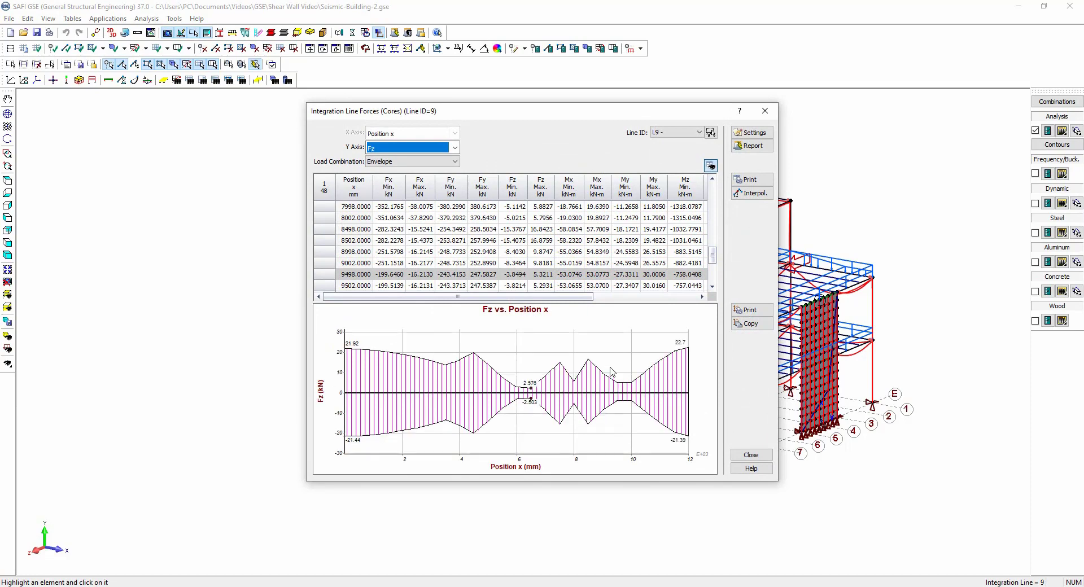
pyautogui.press('Down')
pyautogui.press('Down')
pyautogui.press('Down')
pyautogui.press('Down')
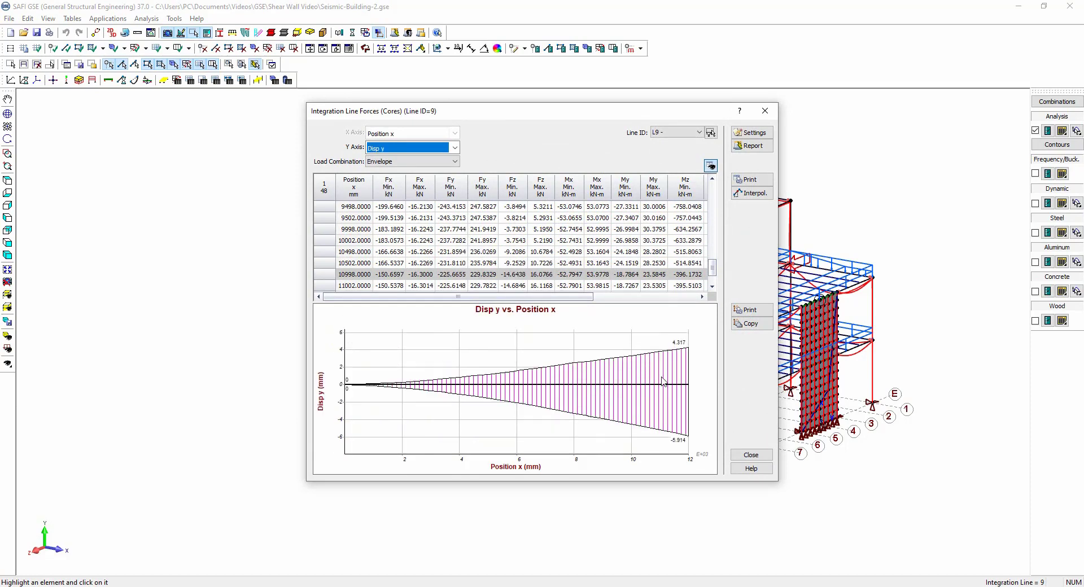
pyautogui.press('Down')
pyautogui.click(751, 454)
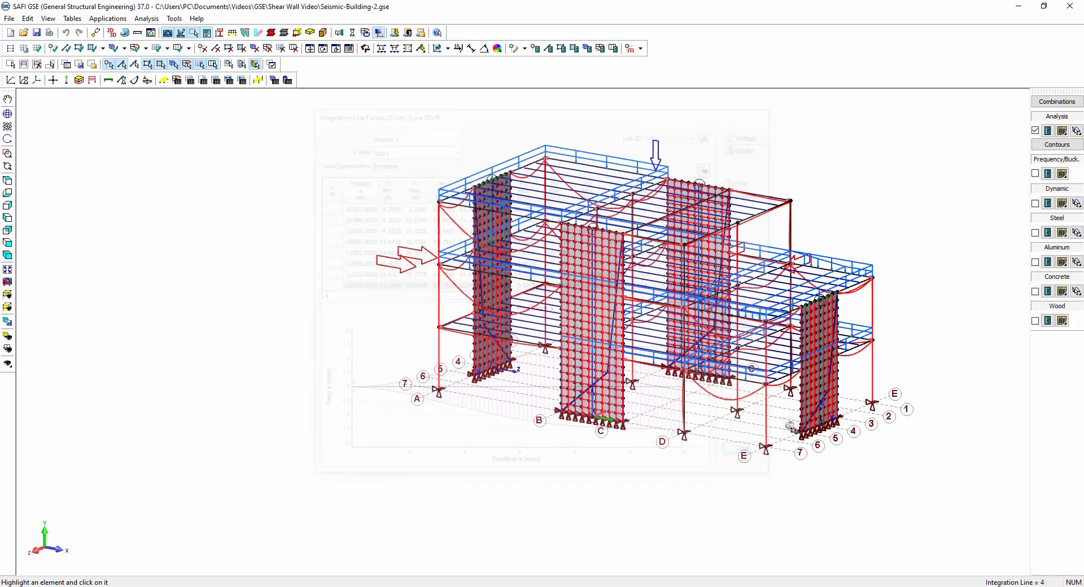
# Display shell contours of global forces, Force ny, on the shear walls.
pyautogui.click(1057, 145)
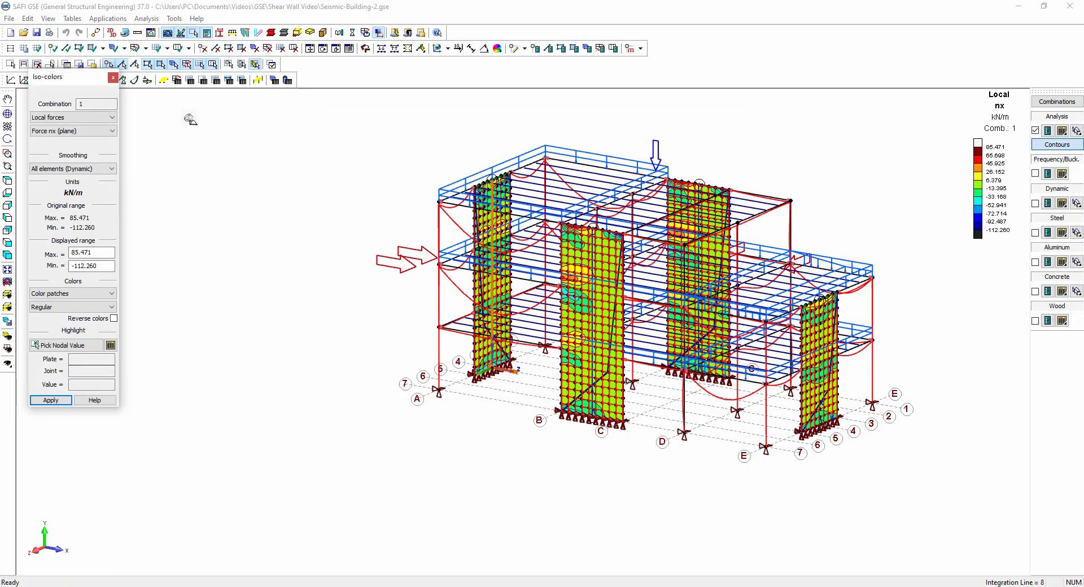
pyautogui.click(73, 118)
pyautogui.click(79, 134)
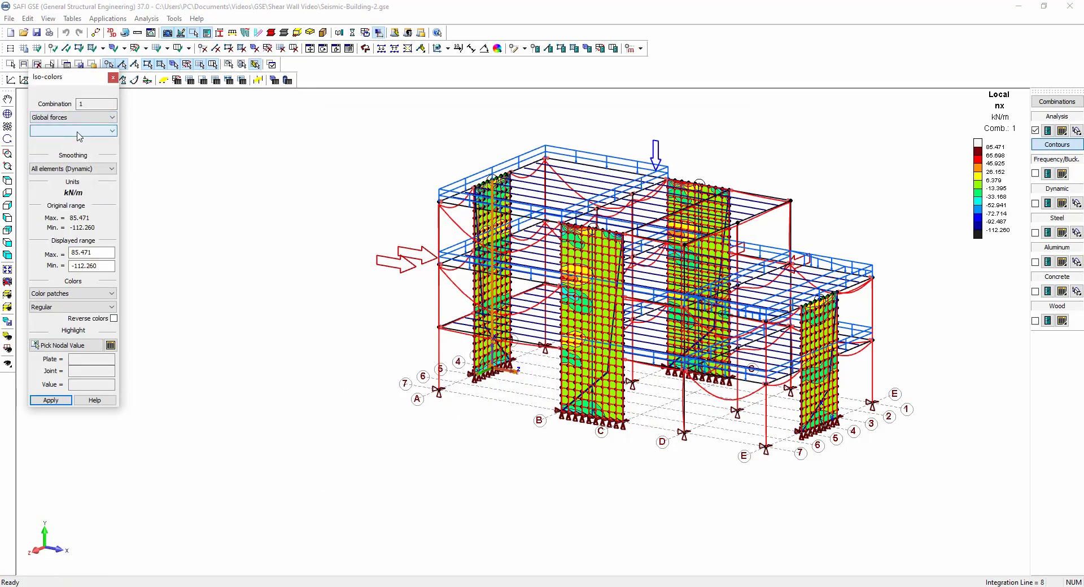
pyautogui.click(79, 131)
pyautogui.click(53, 148)
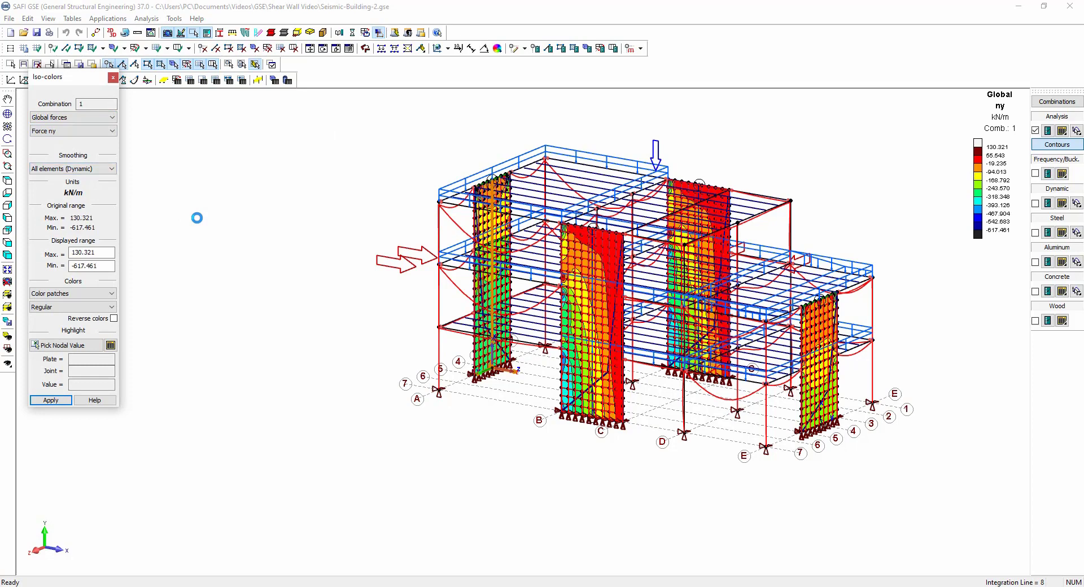
pyautogui.press('Down')
pyautogui.press('Down')
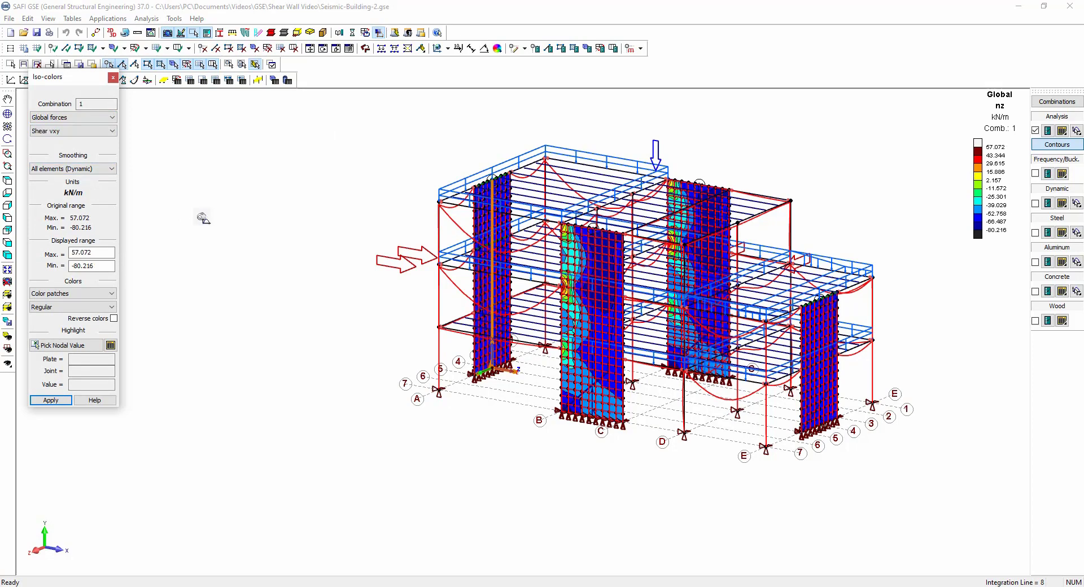
pyautogui.press('Up')
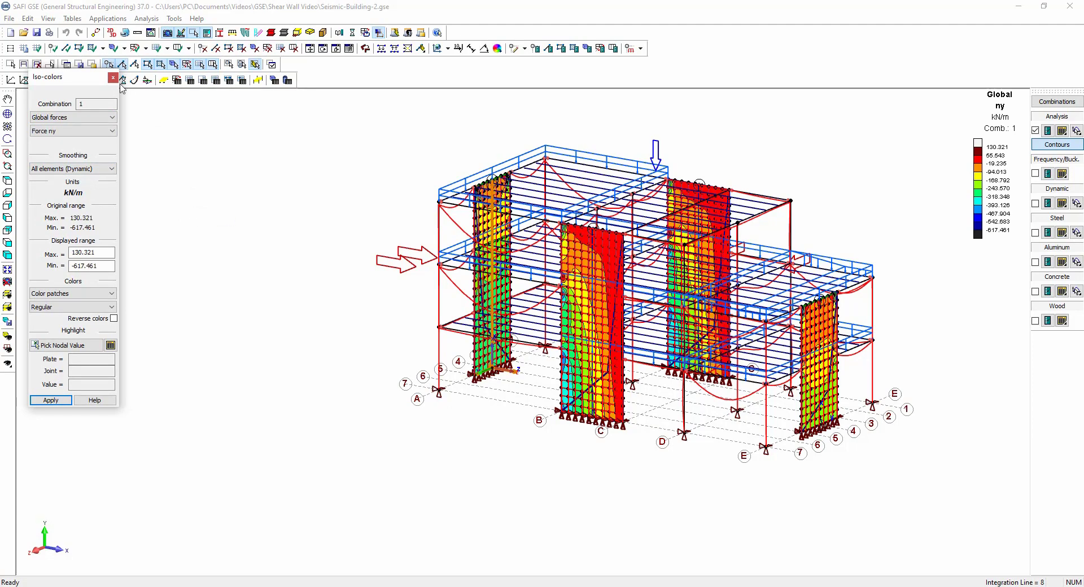
pyautogui.moveTo(77, 79); pyautogui.dragTo(87, 114)
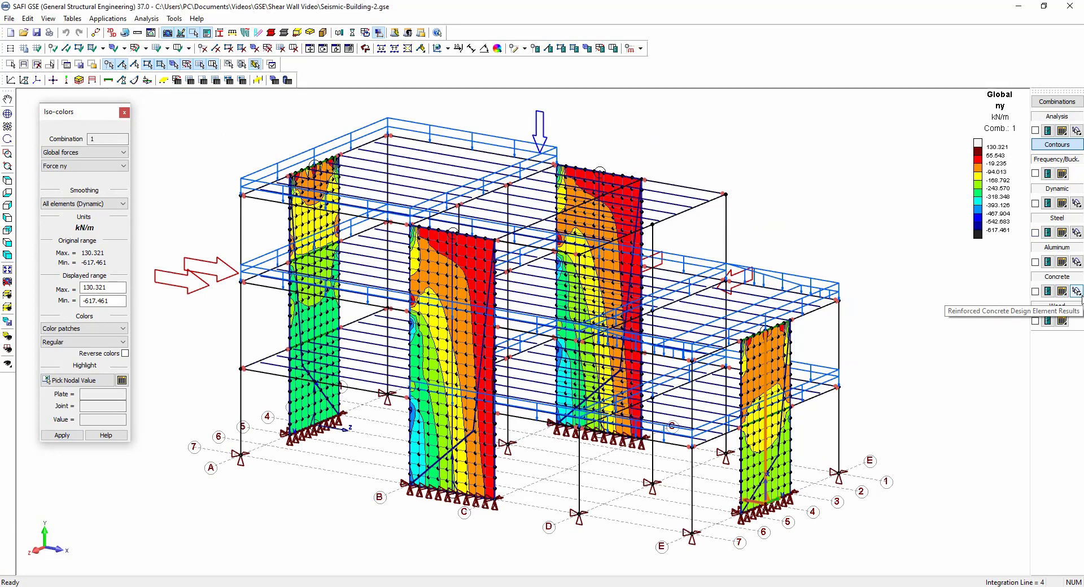
# Review the shear wall interaction diagrams for the wall on gridline C across all load combinations and positions.
pyautogui.click(1078, 291)
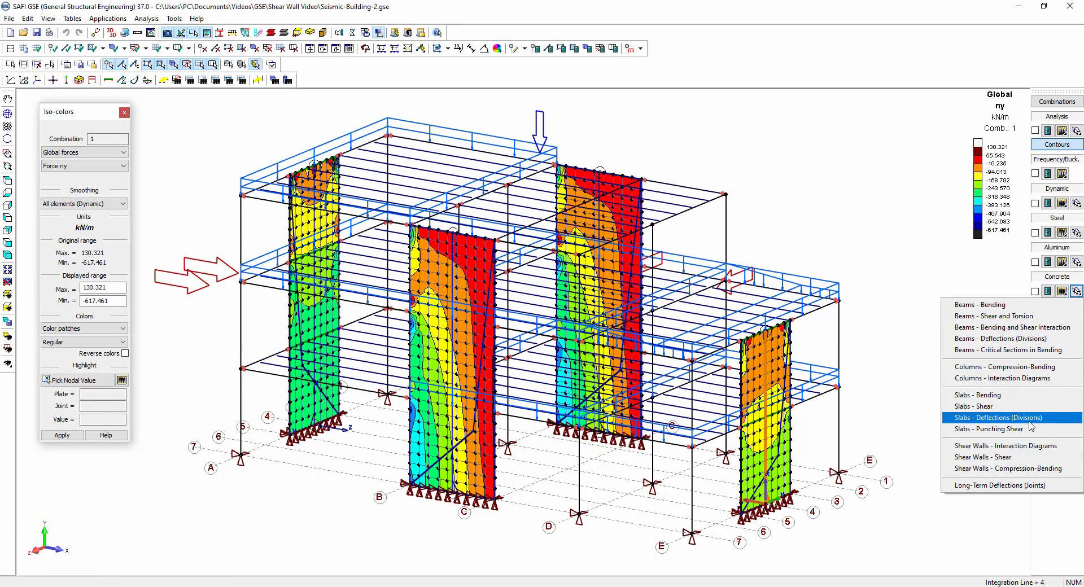
pyautogui.click(1005, 446)
pyautogui.click(599, 288)
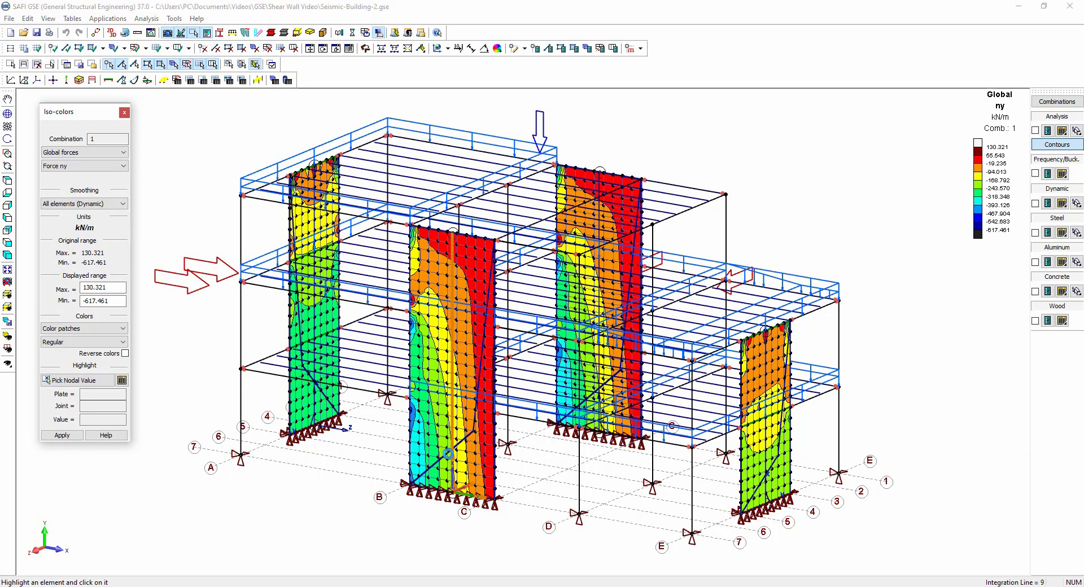
pyautogui.moveTo(542, 117); pyautogui.dragTo(653, 121)
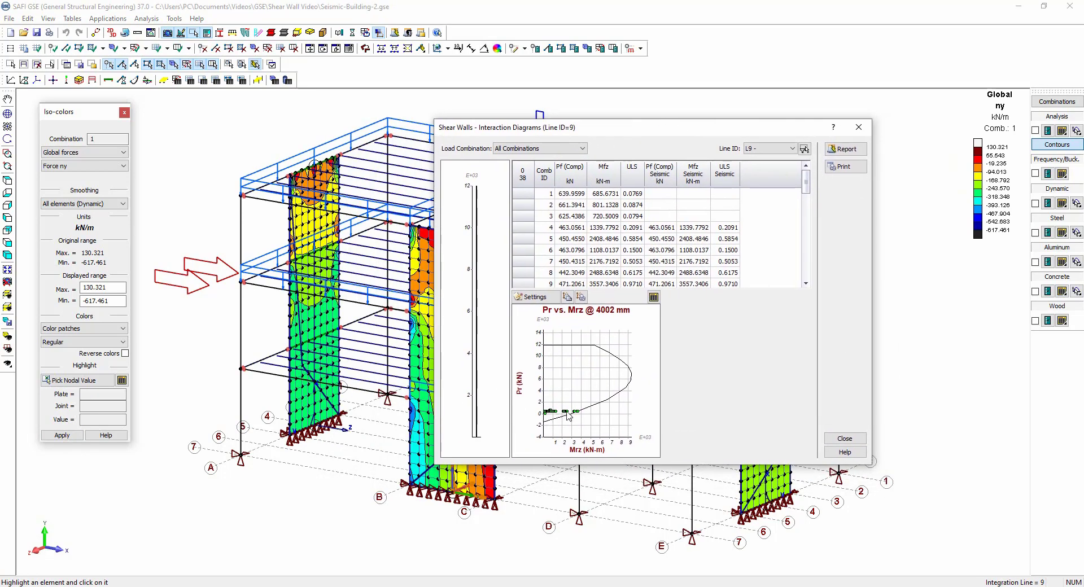
pyautogui.click(581, 148)
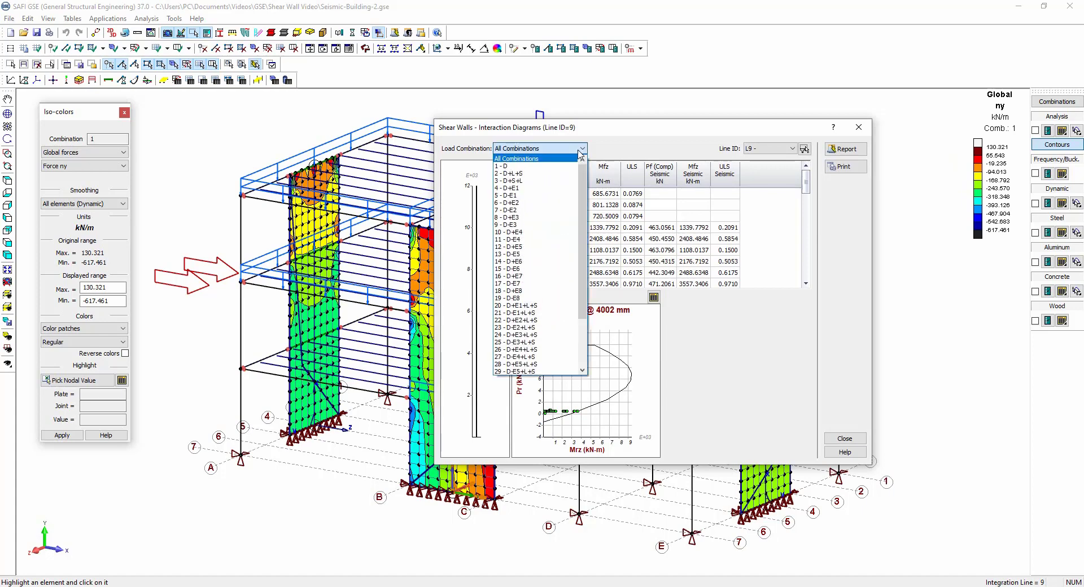
pyautogui.click(580, 156)
pyautogui.moveTo(477, 353); pyautogui.dragTo(477, 441)
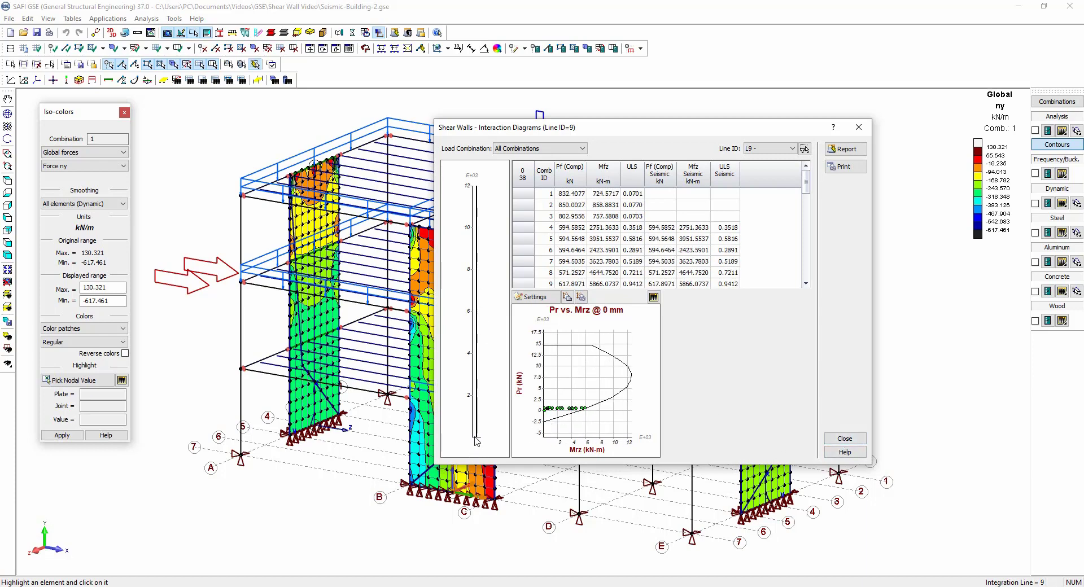
pyautogui.click(847, 439)
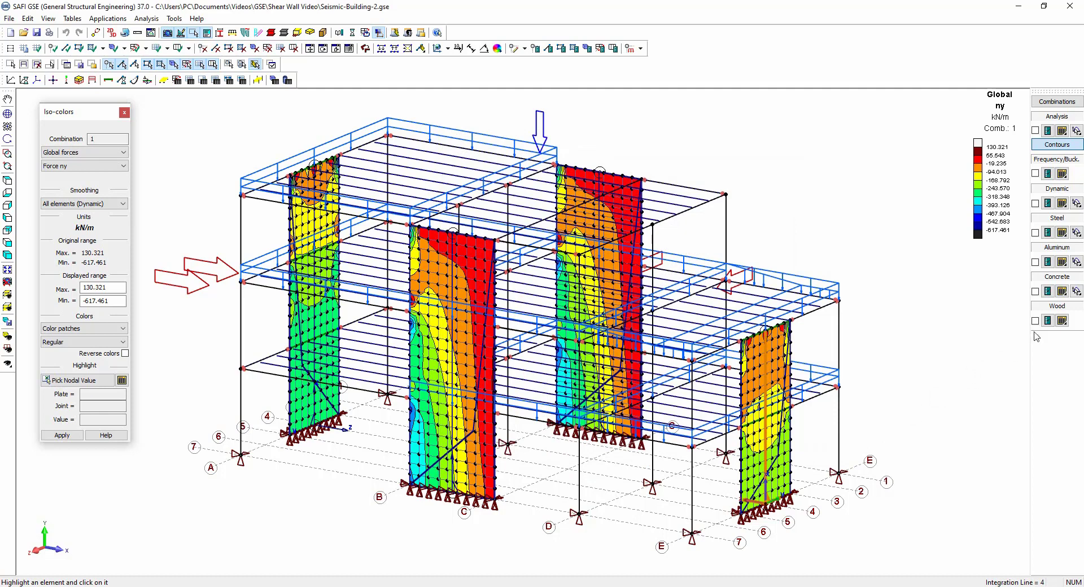
# Examine the shear design results of the gridline C wall, stepping through each plotted quantity.
pyautogui.click(1077, 291)
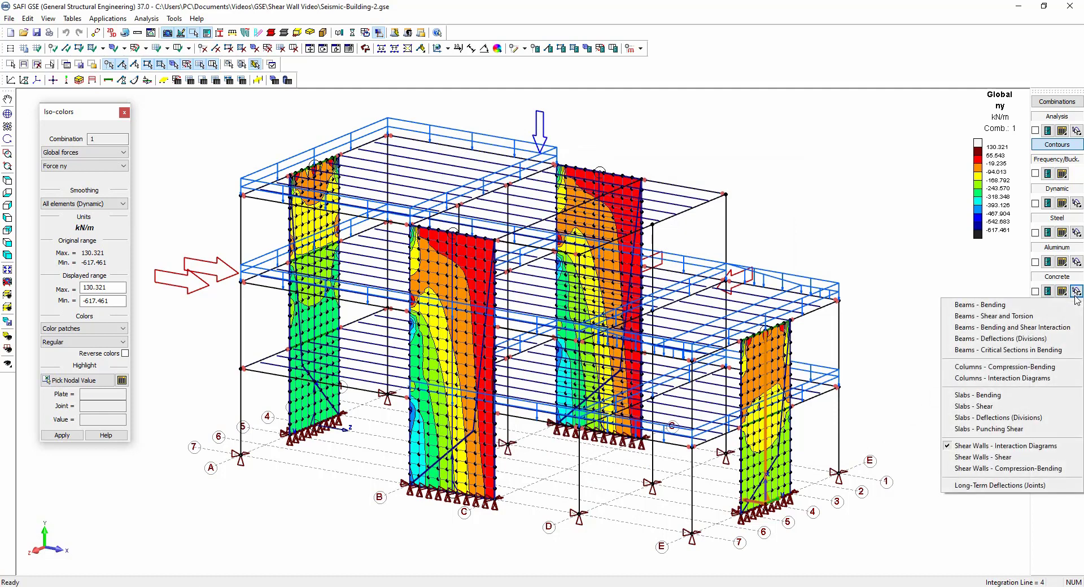
pyautogui.click(1018, 460)
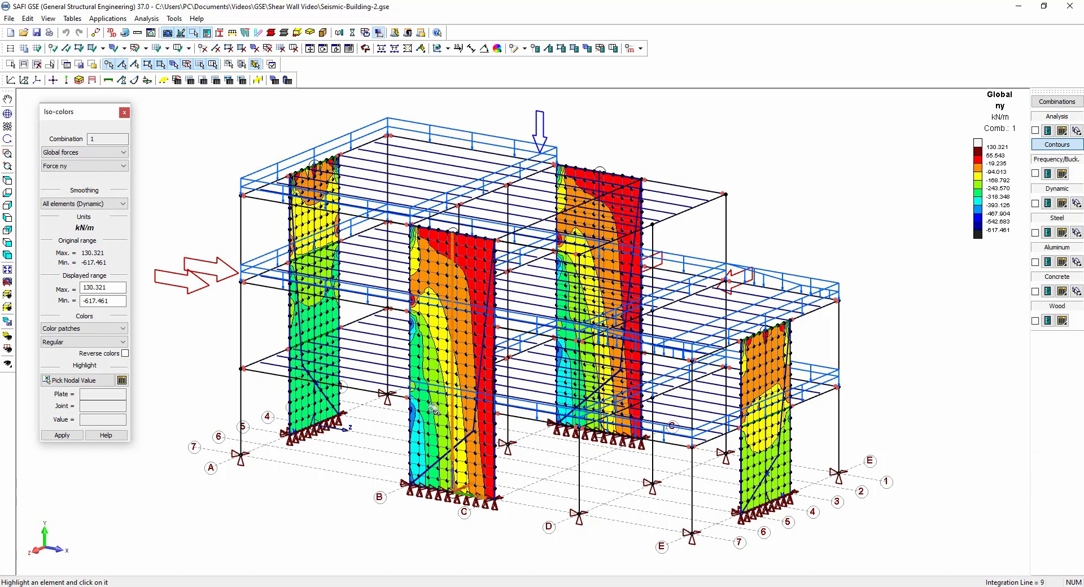
pyautogui.click(443, 419)
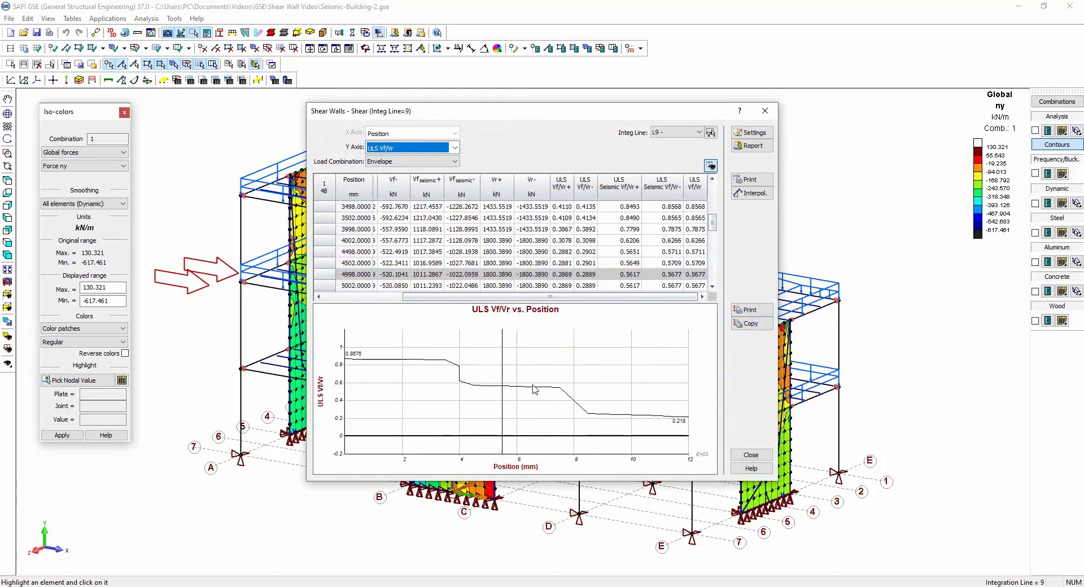
pyautogui.press('Up')
pyautogui.press('Up')
pyautogui.press('Up')
pyautogui.press('Up')
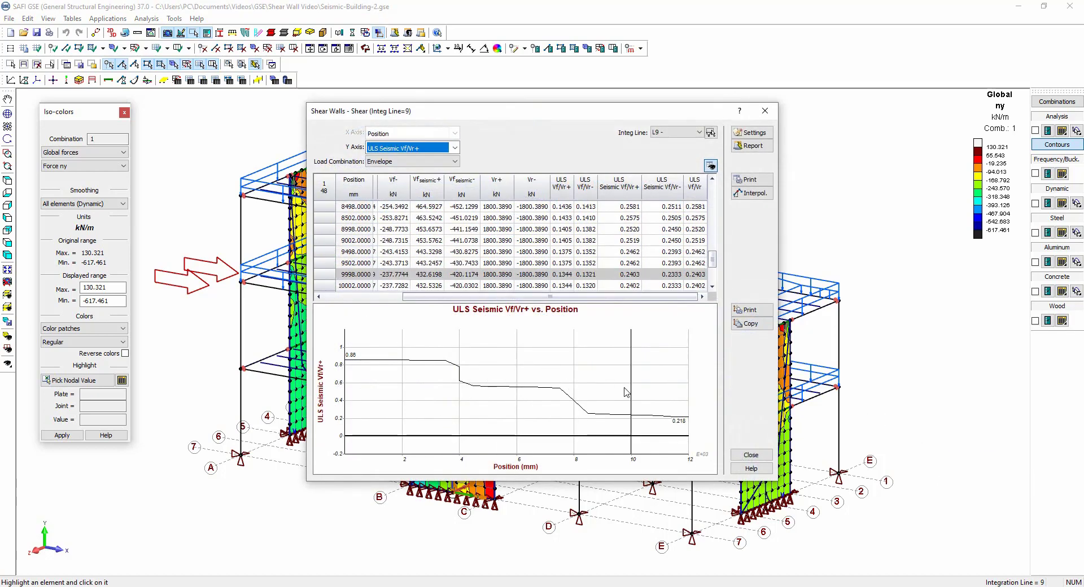
pyautogui.press('Up')
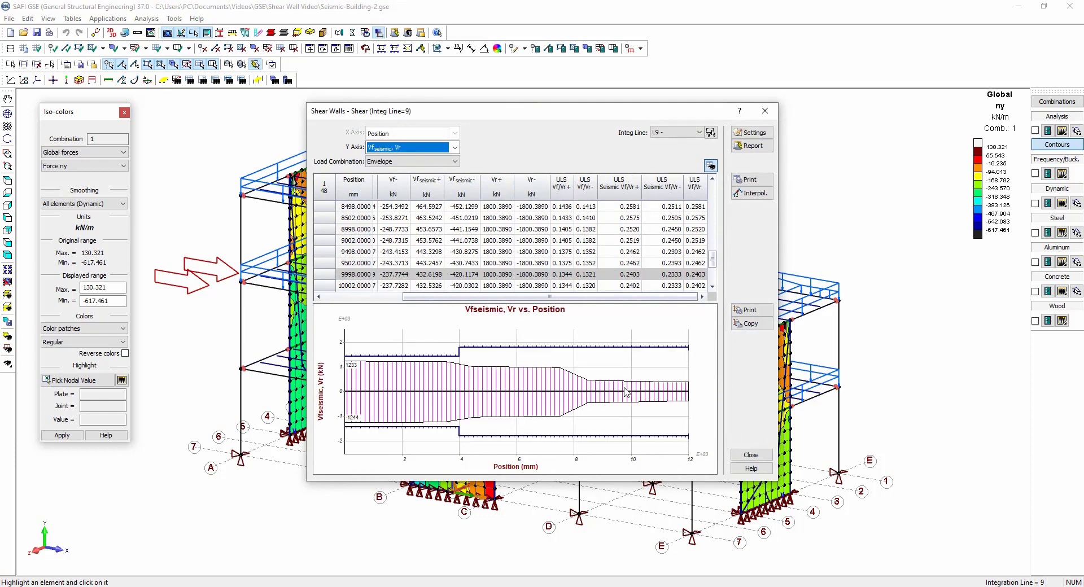
pyautogui.press('Up')
pyautogui.press('Down')
pyautogui.press('Down')
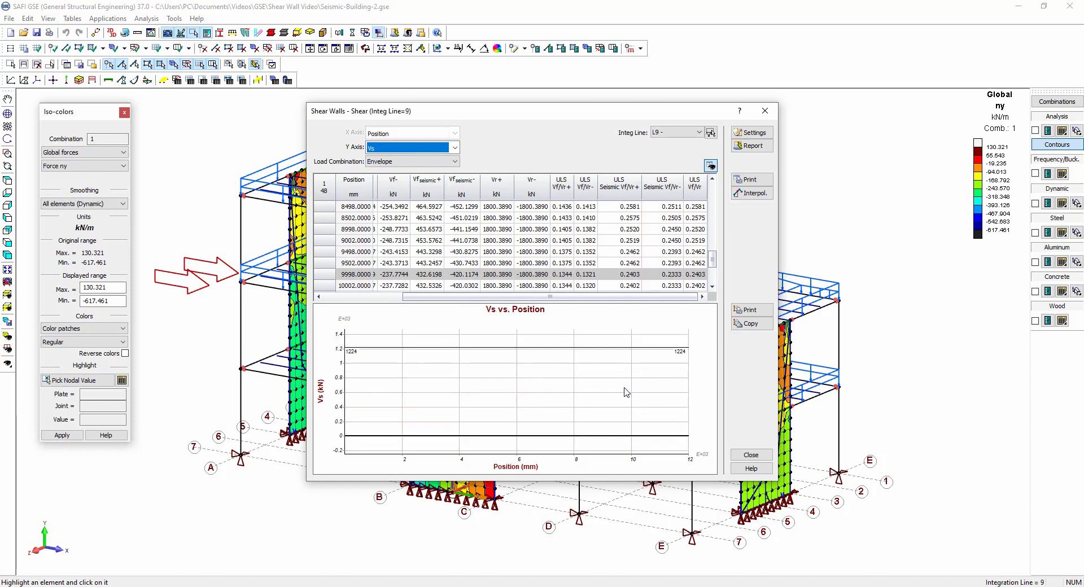
pyautogui.press('Down')
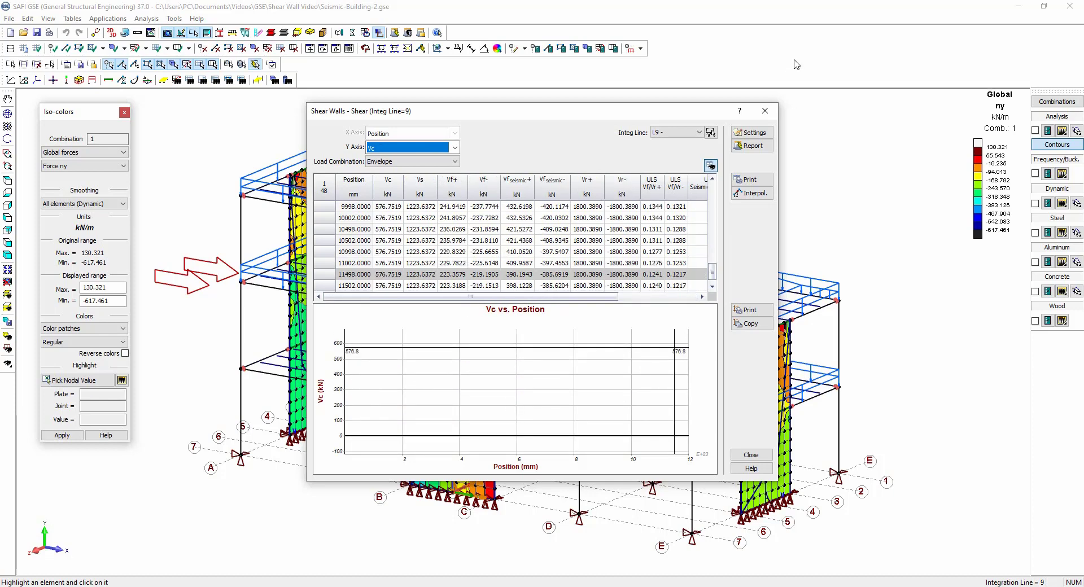
pyautogui.click(766, 112)
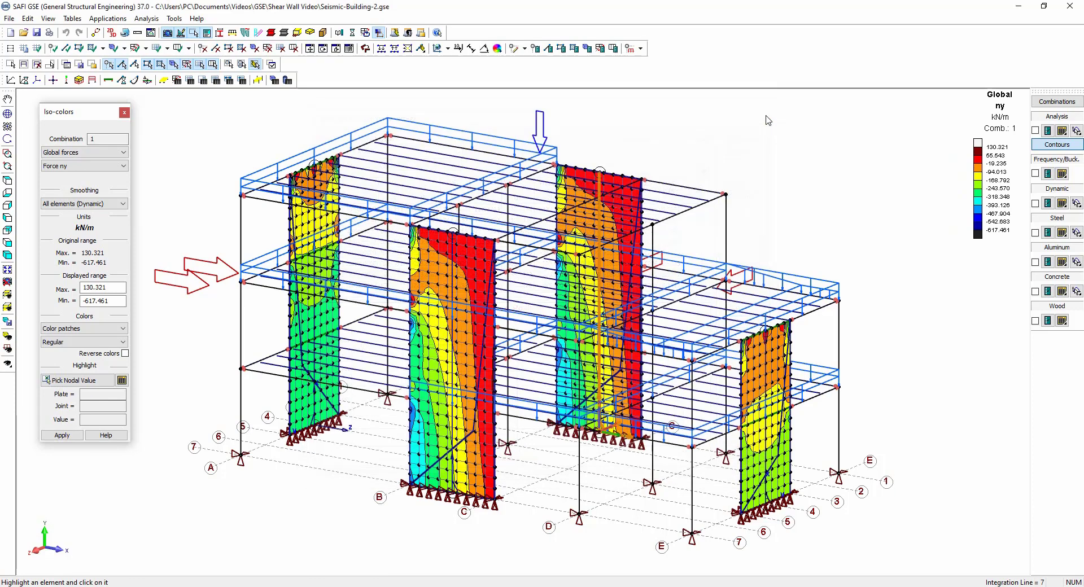
# Examine the compression-bending design results of the gridline C wall for each plotted quantity.
pyautogui.click(1074, 292)
pyautogui.click(993, 469)
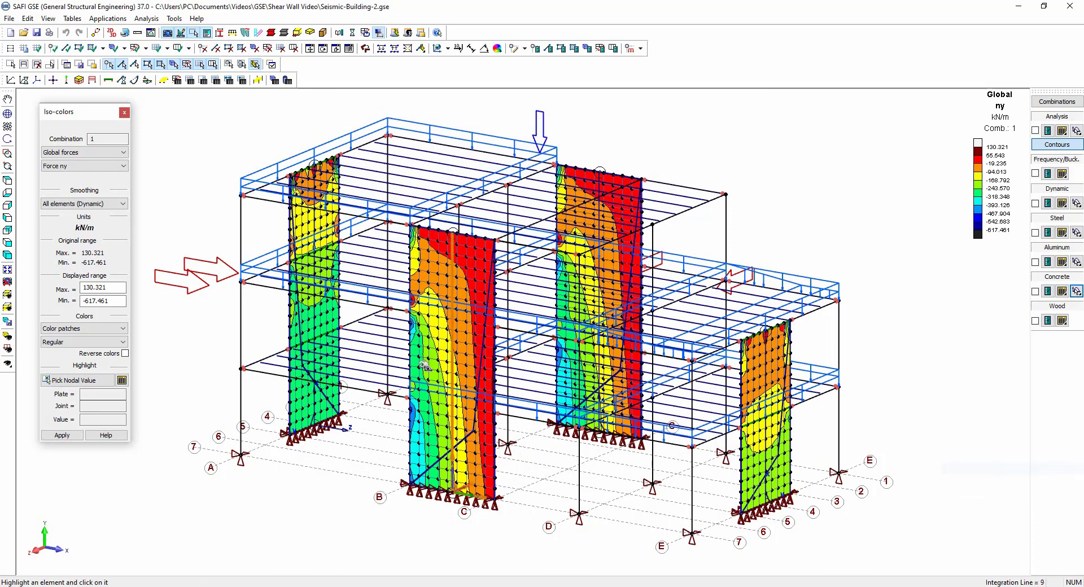
pyautogui.click(443, 401)
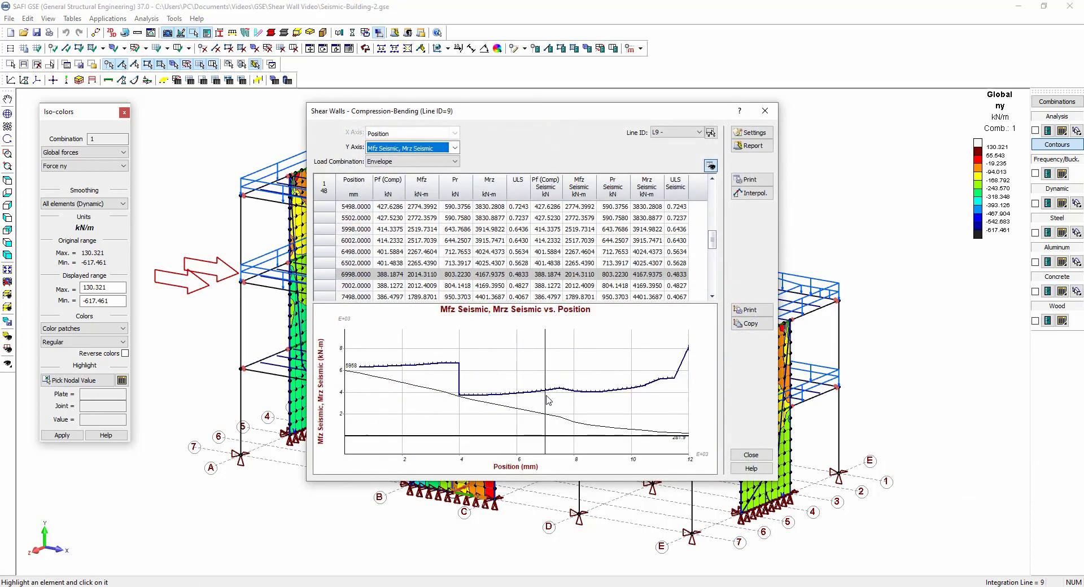
pyautogui.press('Up')
pyautogui.press('Up')
pyautogui.press('Up')
pyautogui.press('Up')
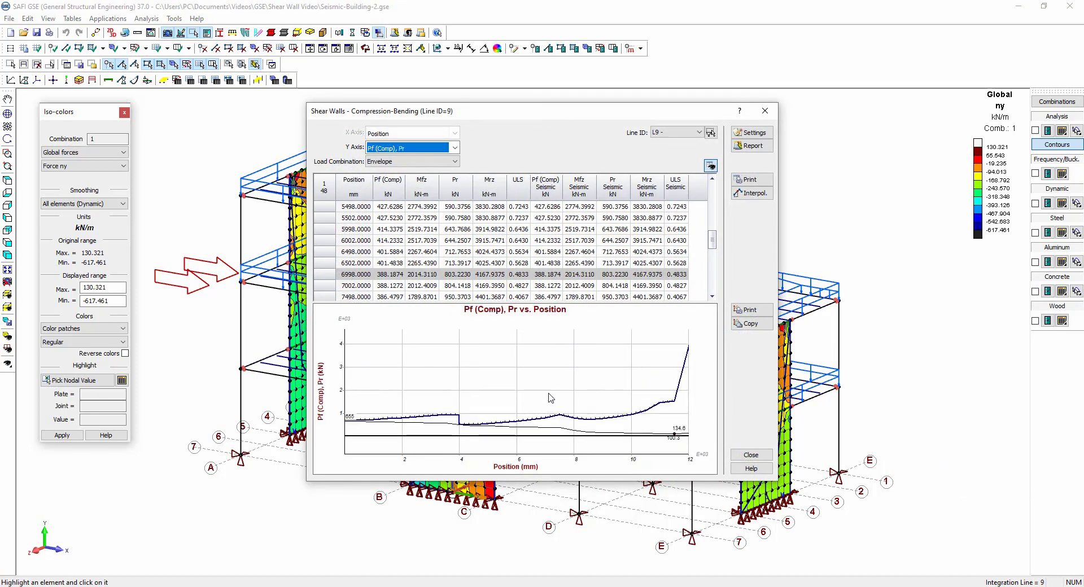
pyautogui.click(751, 455)
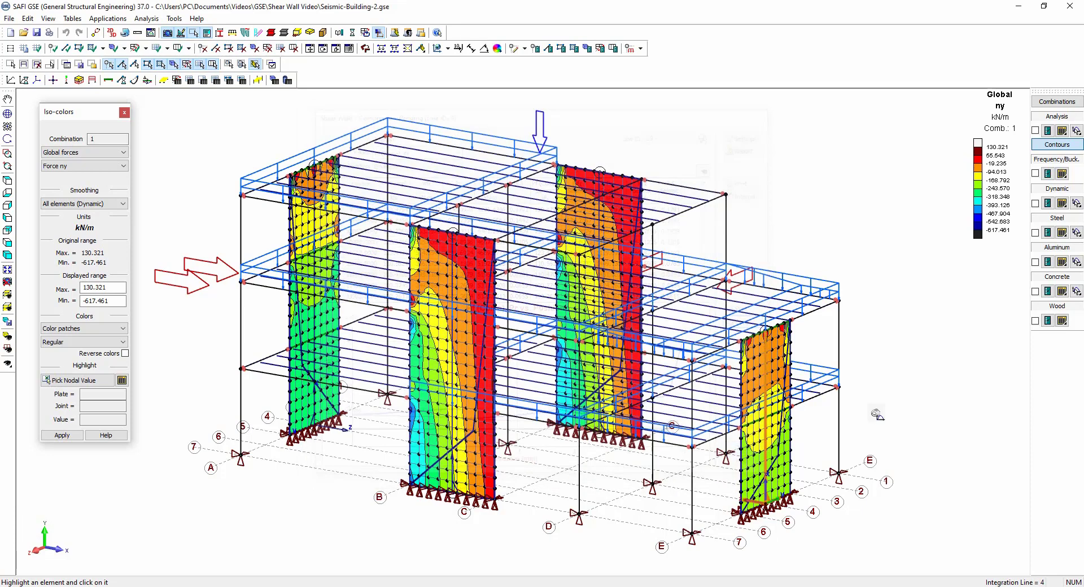
# Open the shear wall ductility results table for the entire structure and all load combinations and scroll through it.
pyautogui.click(1062, 292)
pyautogui.click(990, 553)
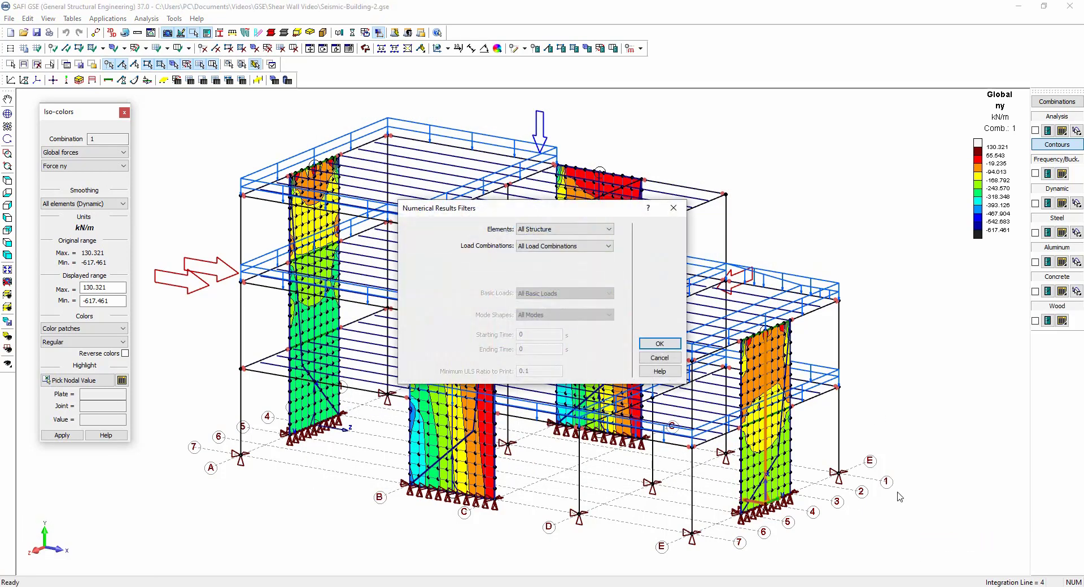
pyautogui.click(659, 344)
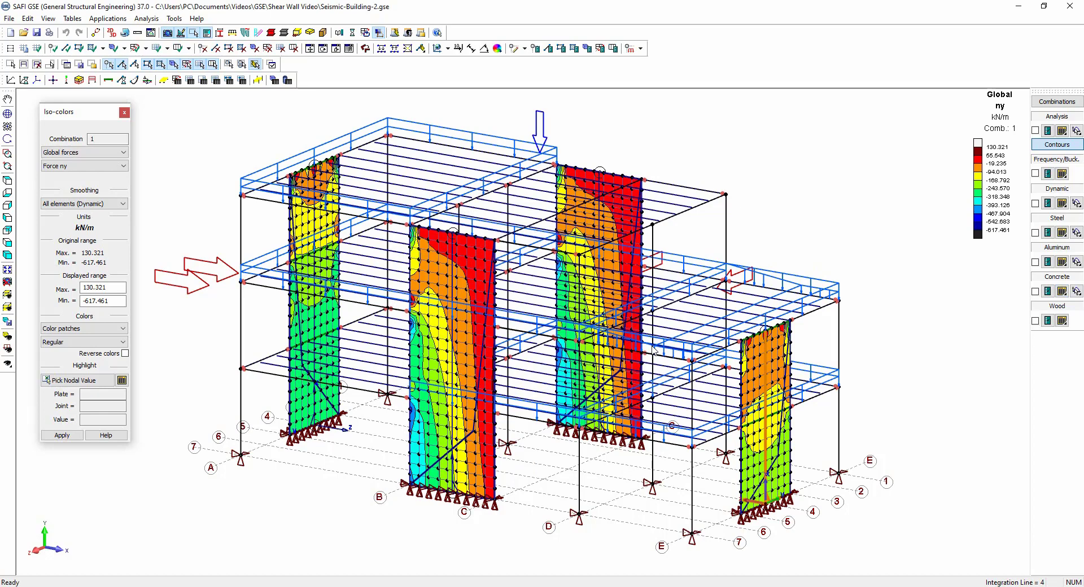
pyautogui.moveTo(376, 66); pyautogui.dragTo(375, 115)
pyautogui.scroll(-6, 371, 300)
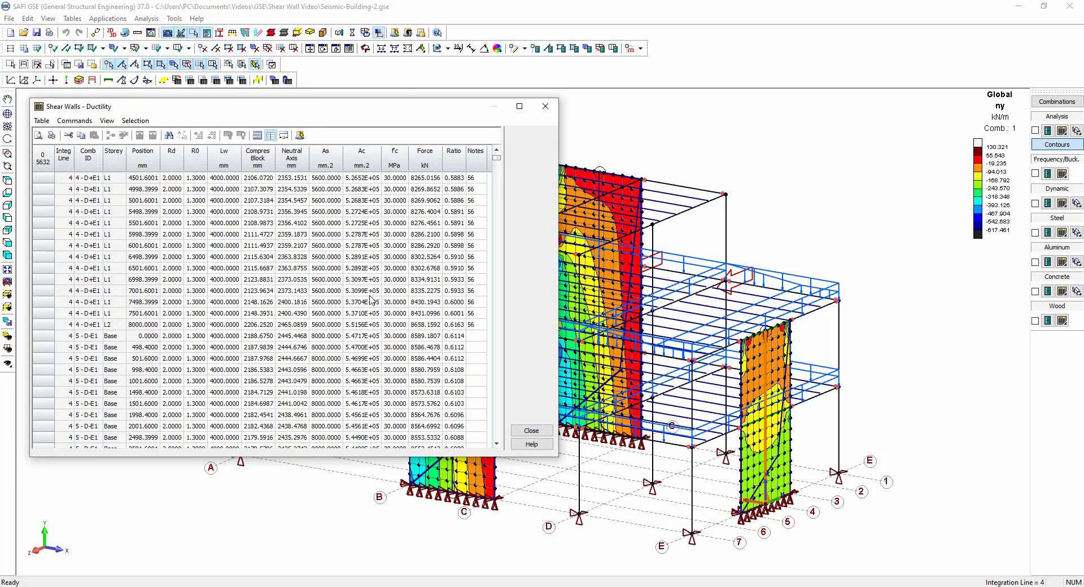
pyautogui.scroll(-5, 371, 299)
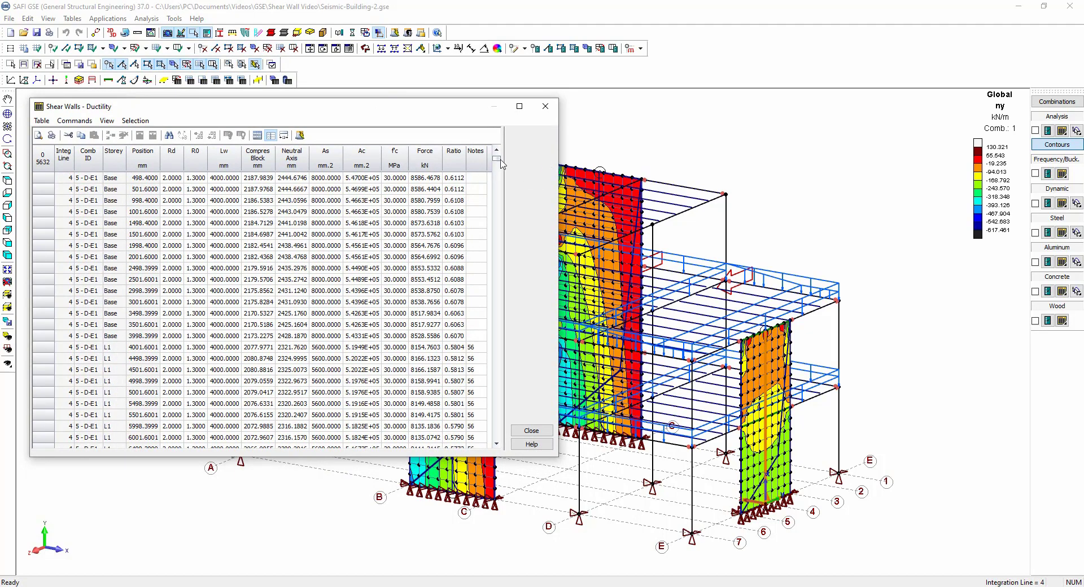
pyautogui.click(532, 430)
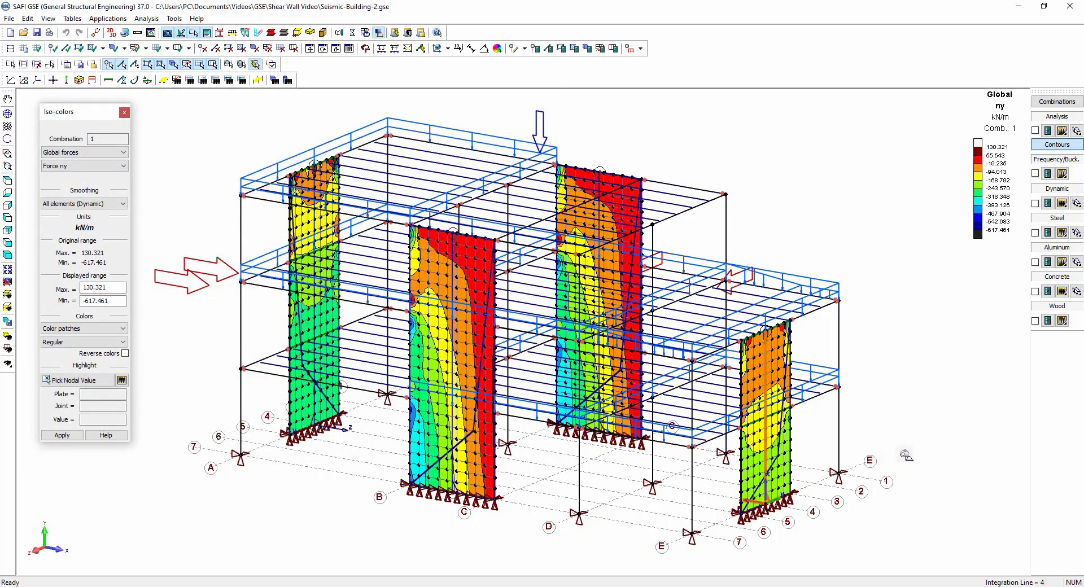
pyautogui.click(1060, 296)
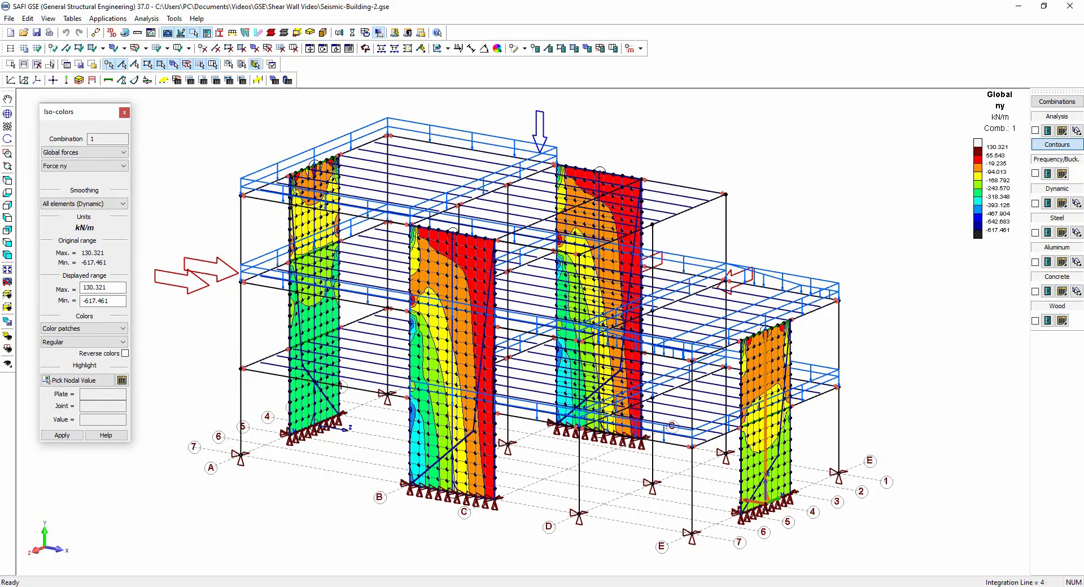